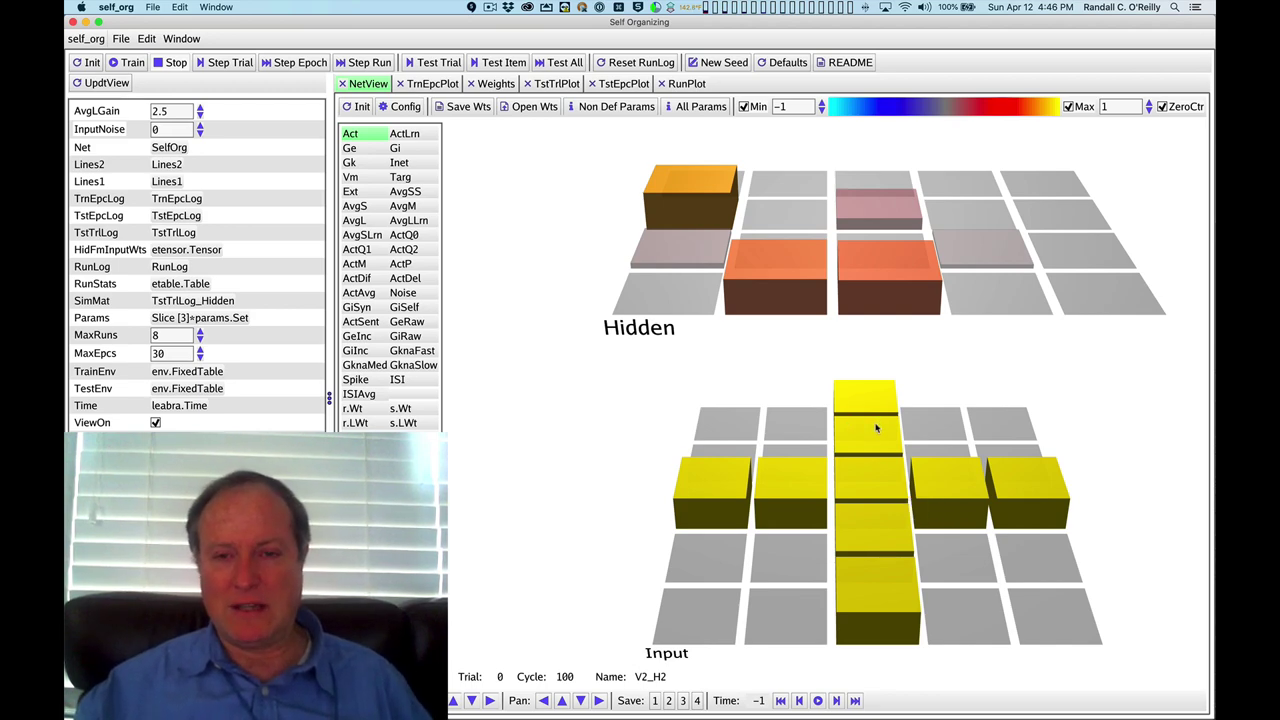
Read Input and Hidden unit activation values for trial 0's V2_H2 line cross
{"action": "mouse_move", "coordinate": [876, 428]}
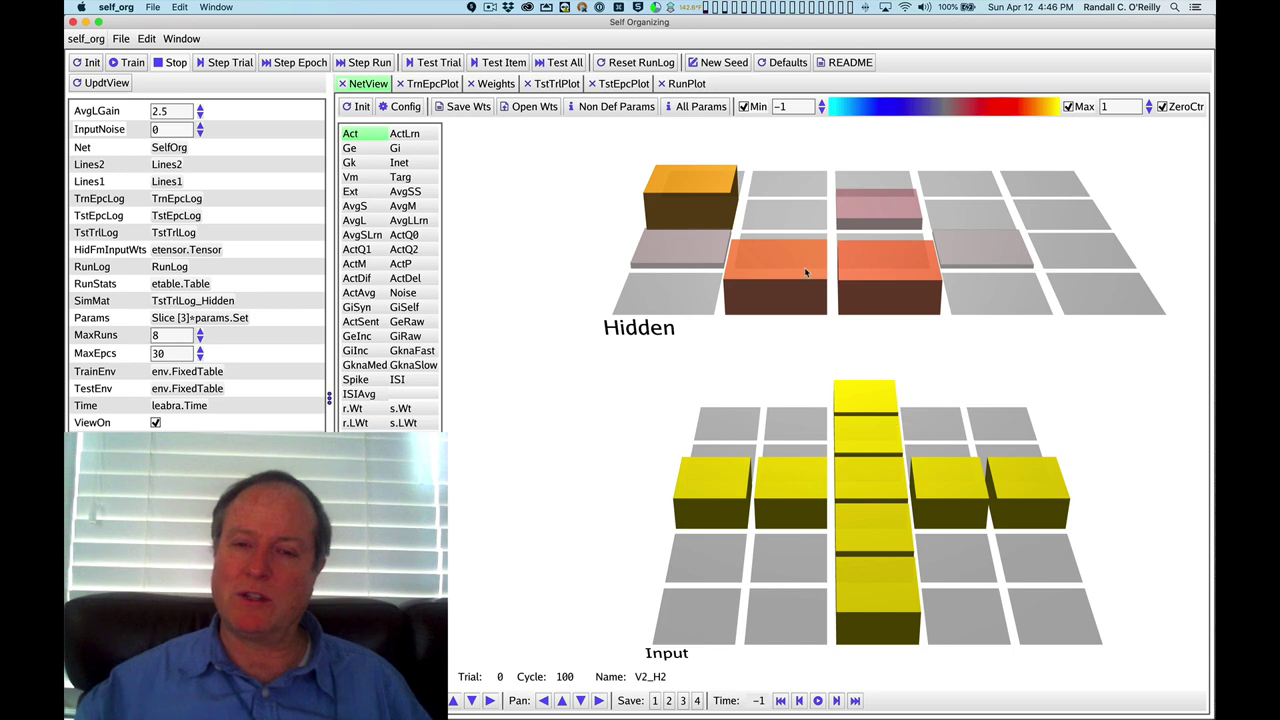
{"action": "mouse_move", "coordinate": [840, 247]}
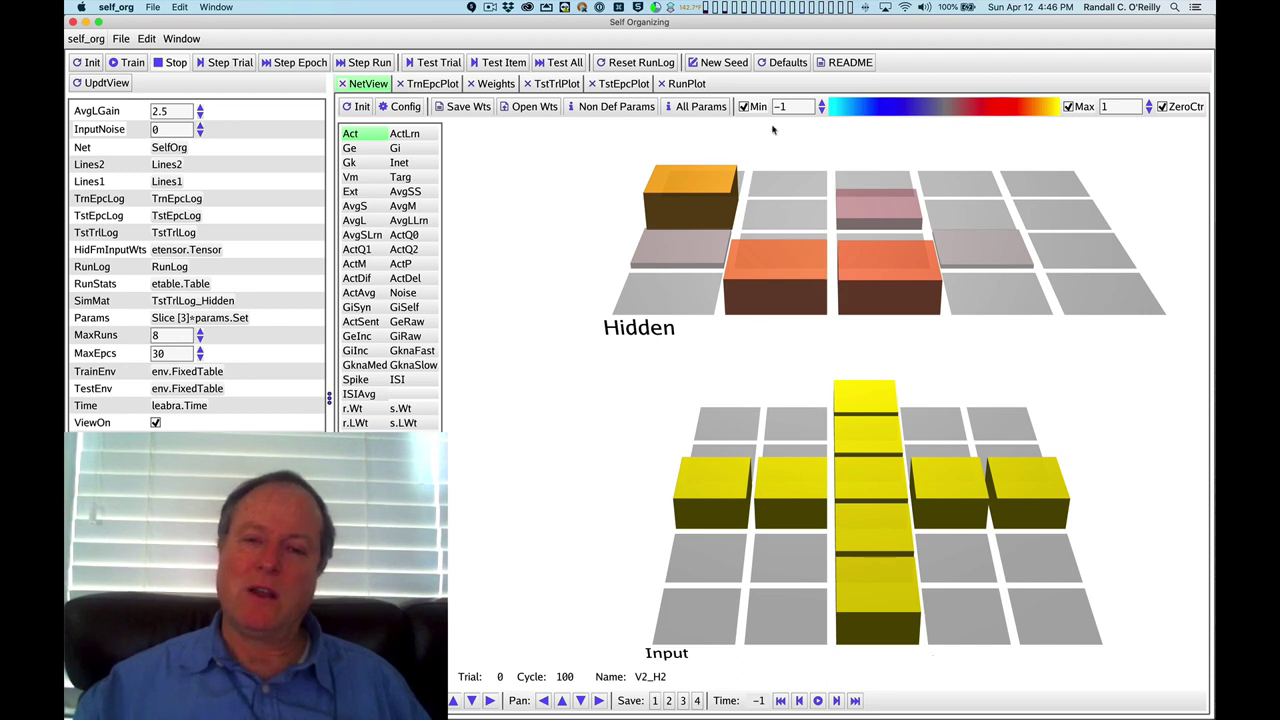
{"action": "mouse_move", "coordinate": [860, 294]}
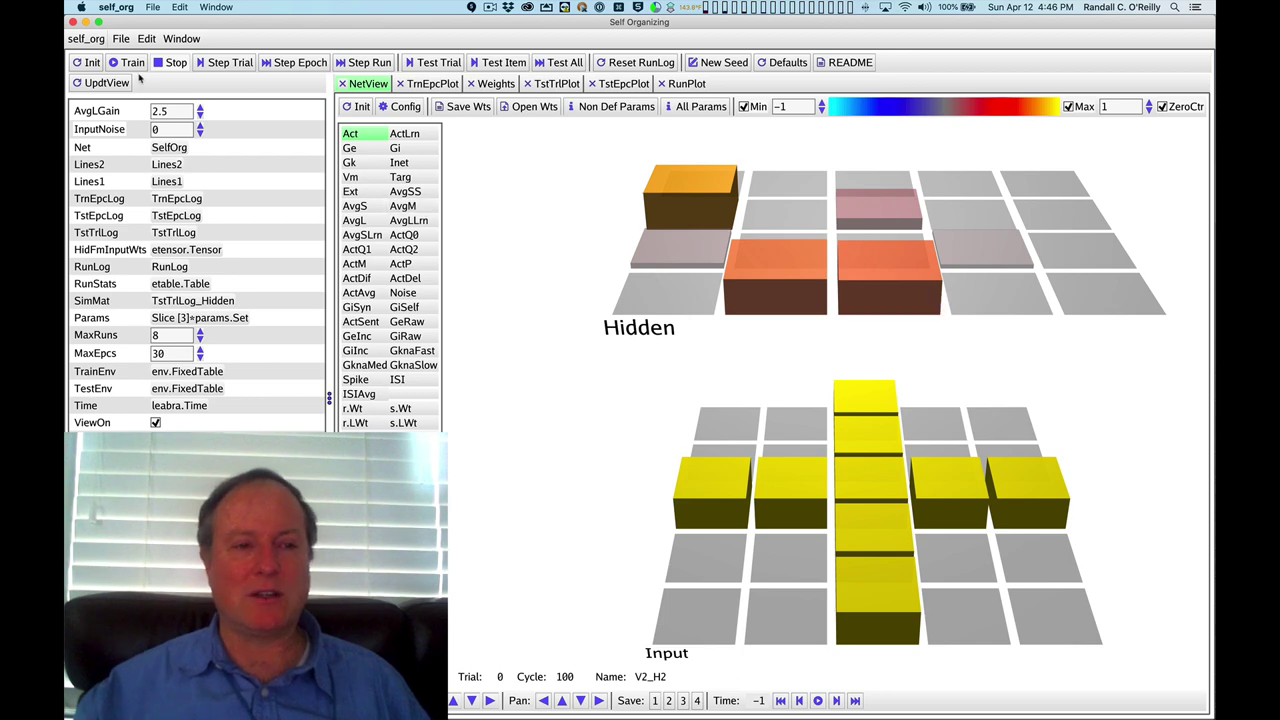
Step through six training trials to reach trial 6's V2_H0 line pattern
{"action": "left_click", "coordinate": [228, 62]}
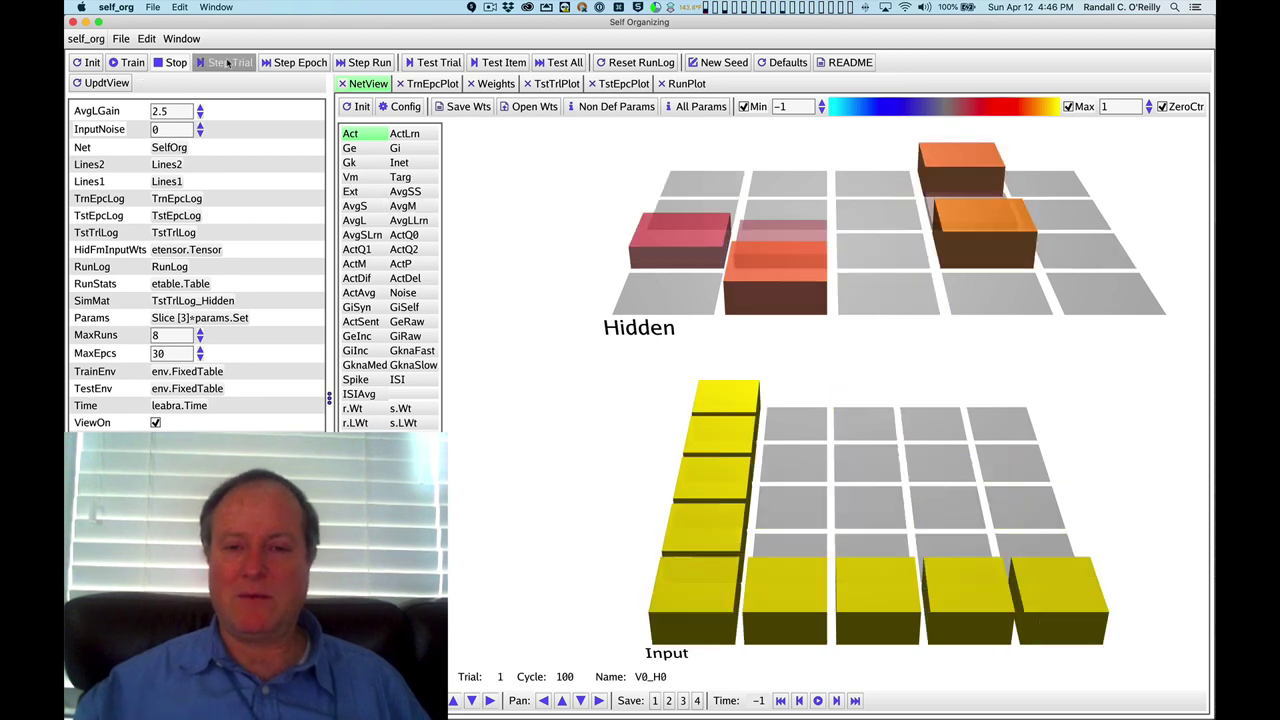
{"action": "left_click", "coordinate": [228, 63]}
{"action": "left_click", "coordinate": [228, 63]}
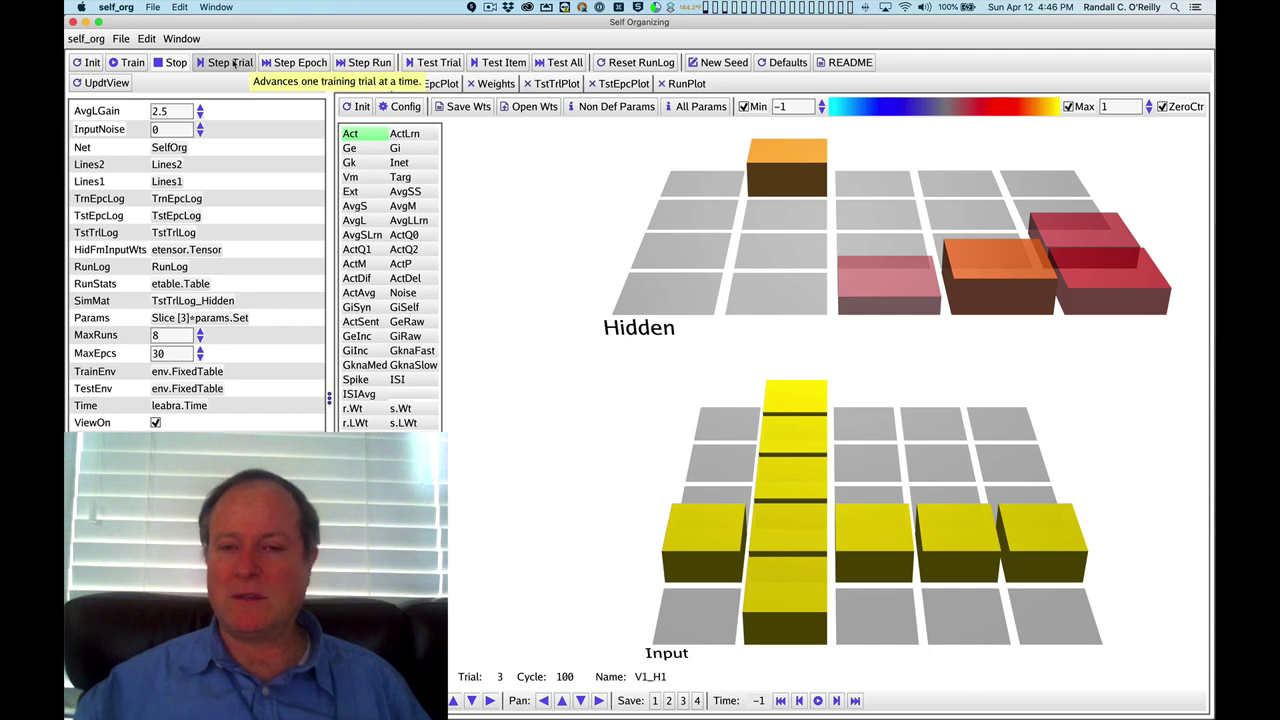
{"action": "left_click", "coordinate": [229, 62]}
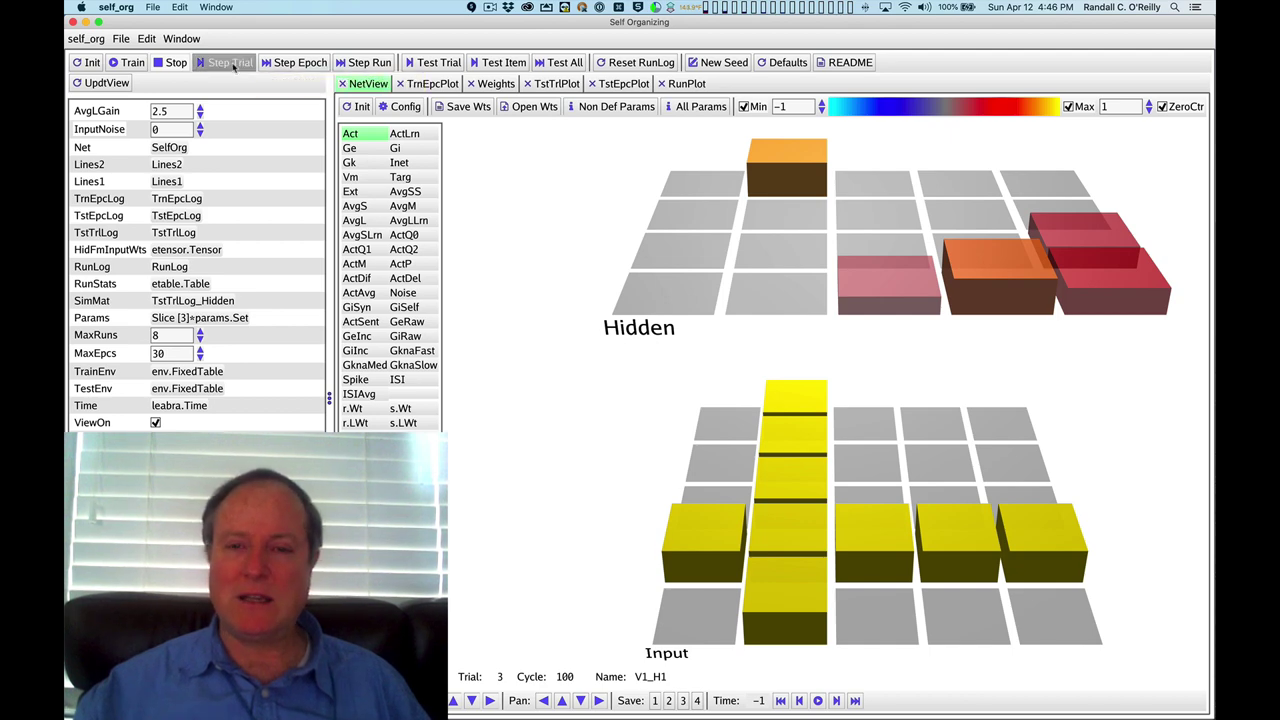
{"action": "left_click", "coordinate": [229, 62]}
{"action": "left_click", "coordinate": [229, 62]}
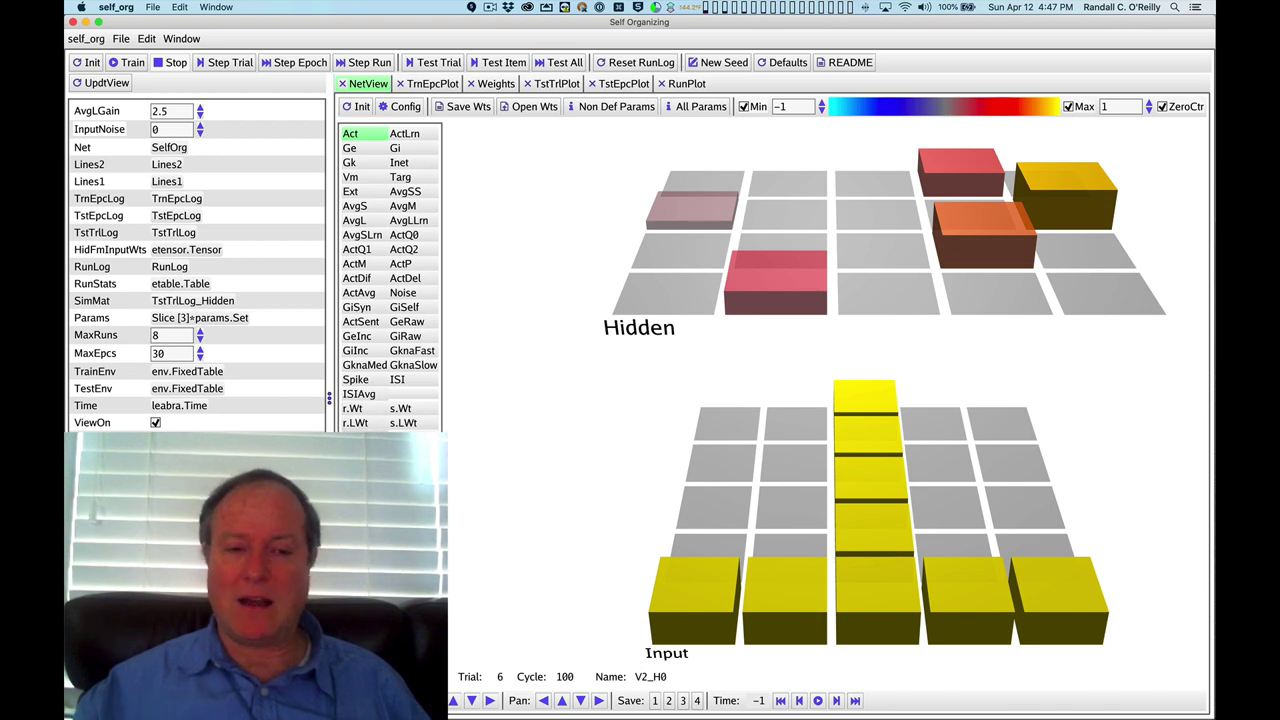
Select a Hidden unit, then switch the network display back to the Act variable
{"action": "left_click", "coordinate": [352, 408]}
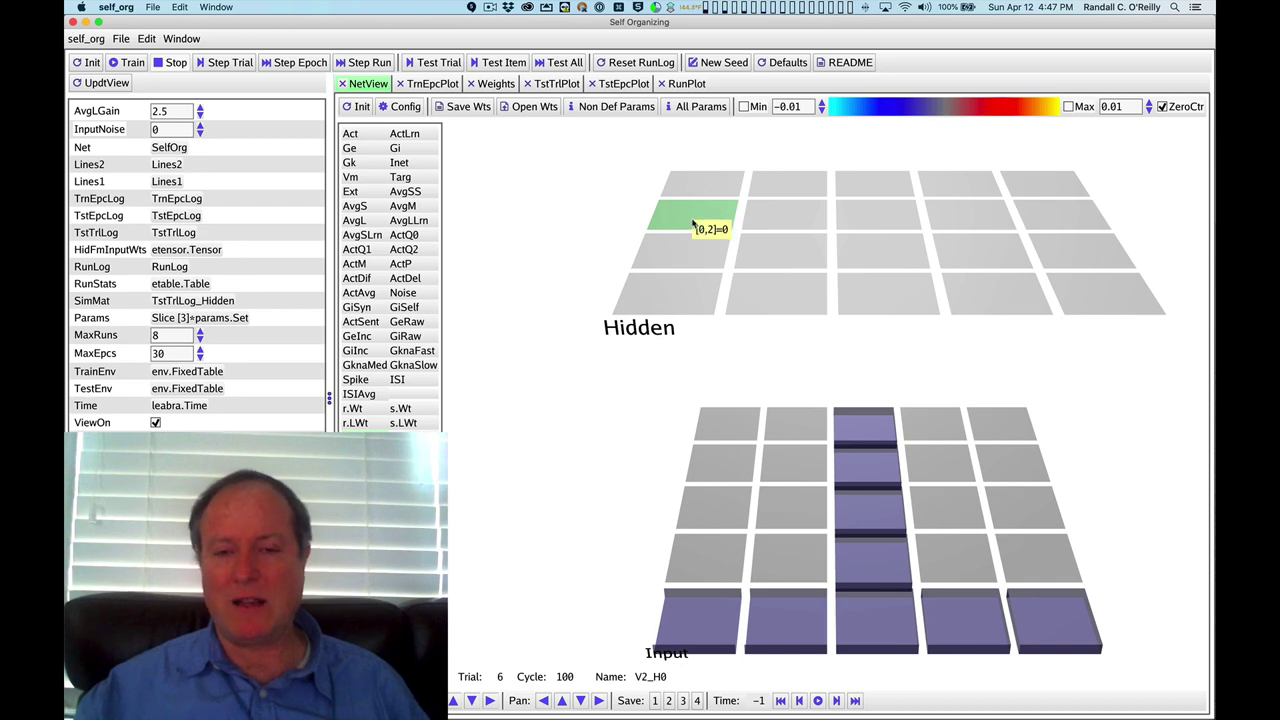
{"action": "mouse_move", "coordinate": [873, 587]}
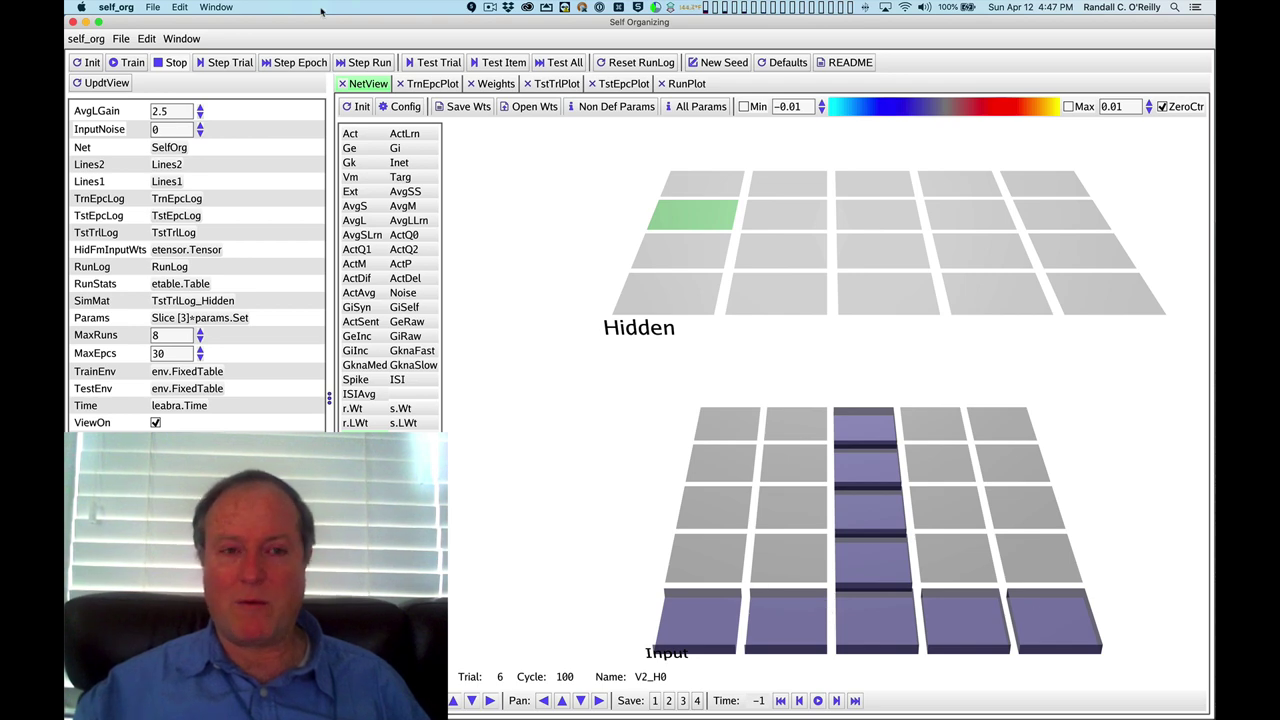
{"action": "left_click", "coordinate": [350, 134]}
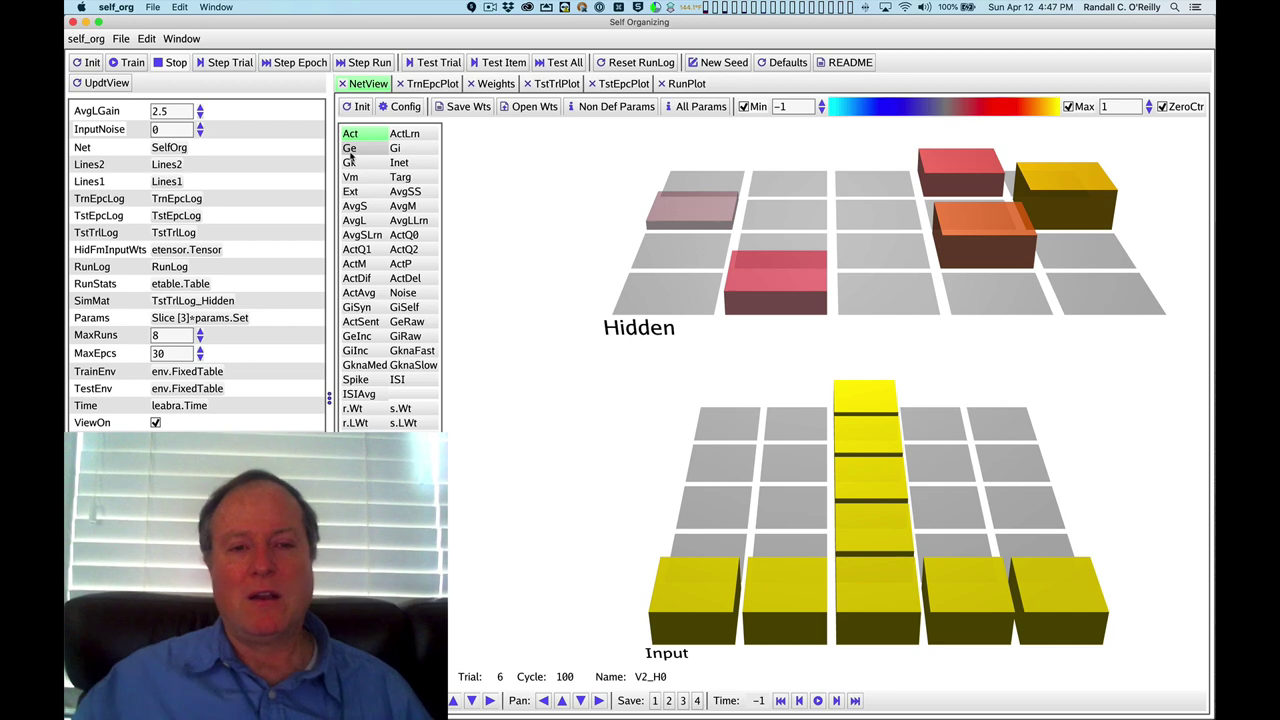
Show the Hidden unit's r.Wt weights, then train until they form a vertical line and stop
{"action": "left_click", "coordinate": [353, 408]}
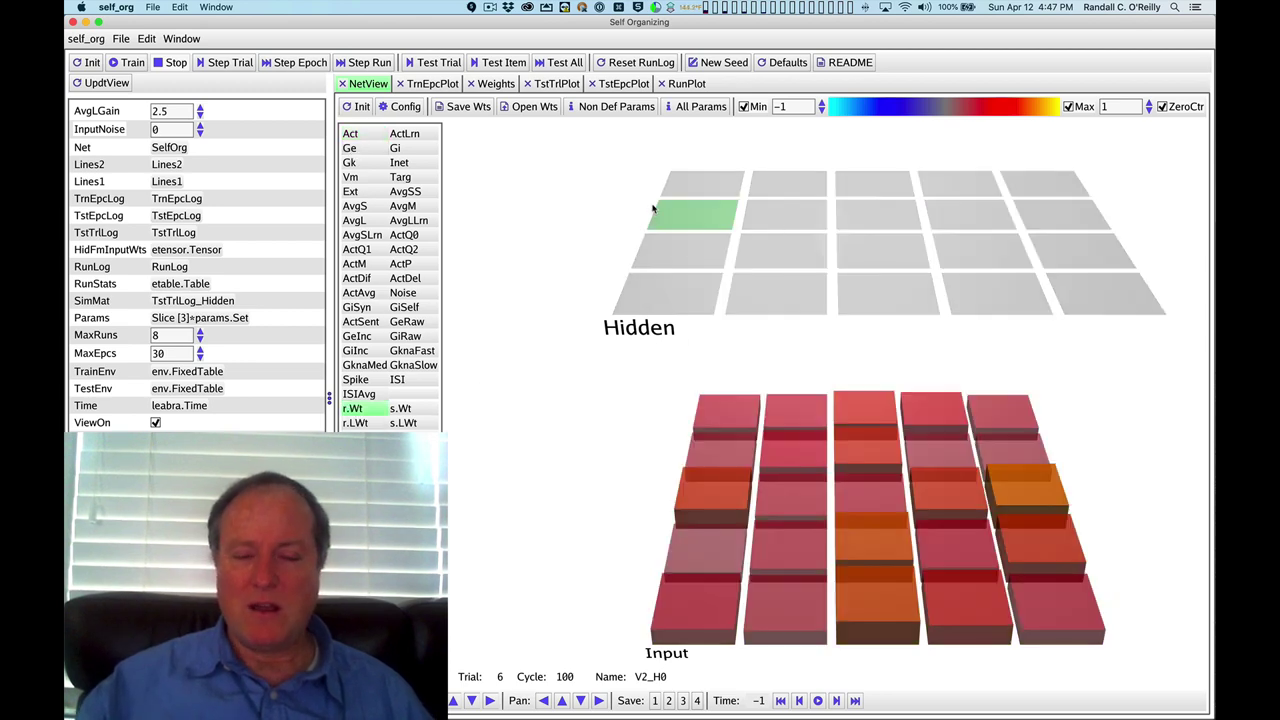
{"action": "left_click", "coordinate": [127, 62]}
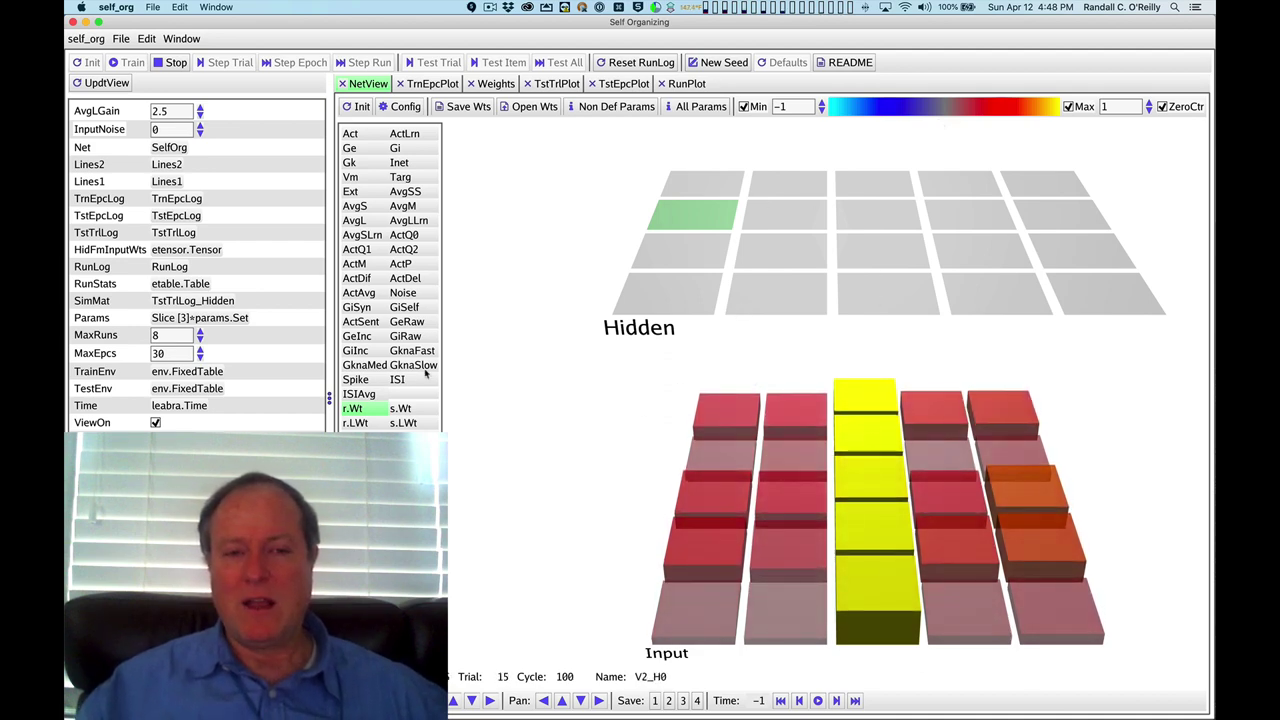
{"action": "left_click", "coordinate": [168, 63]}
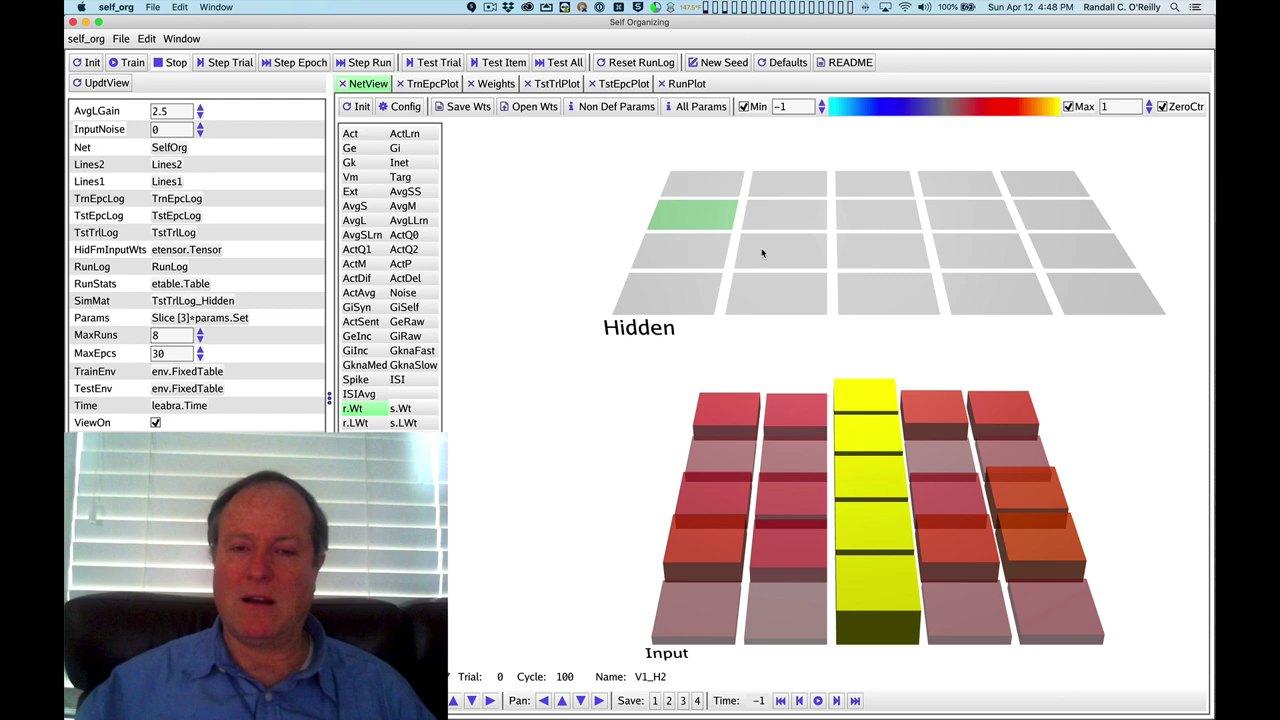
{"action": "mouse_move", "coordinate": [702, 222]}
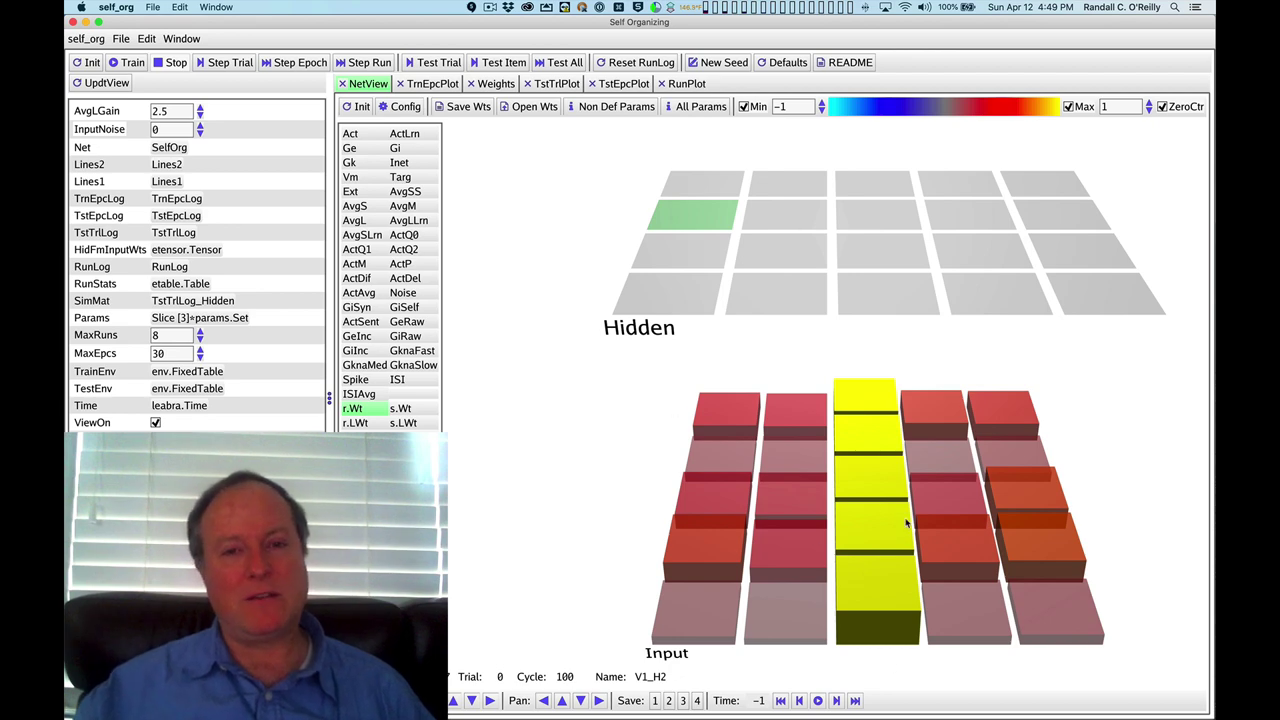
{"action": "mouse_move", "coordinate": [907, 521]}
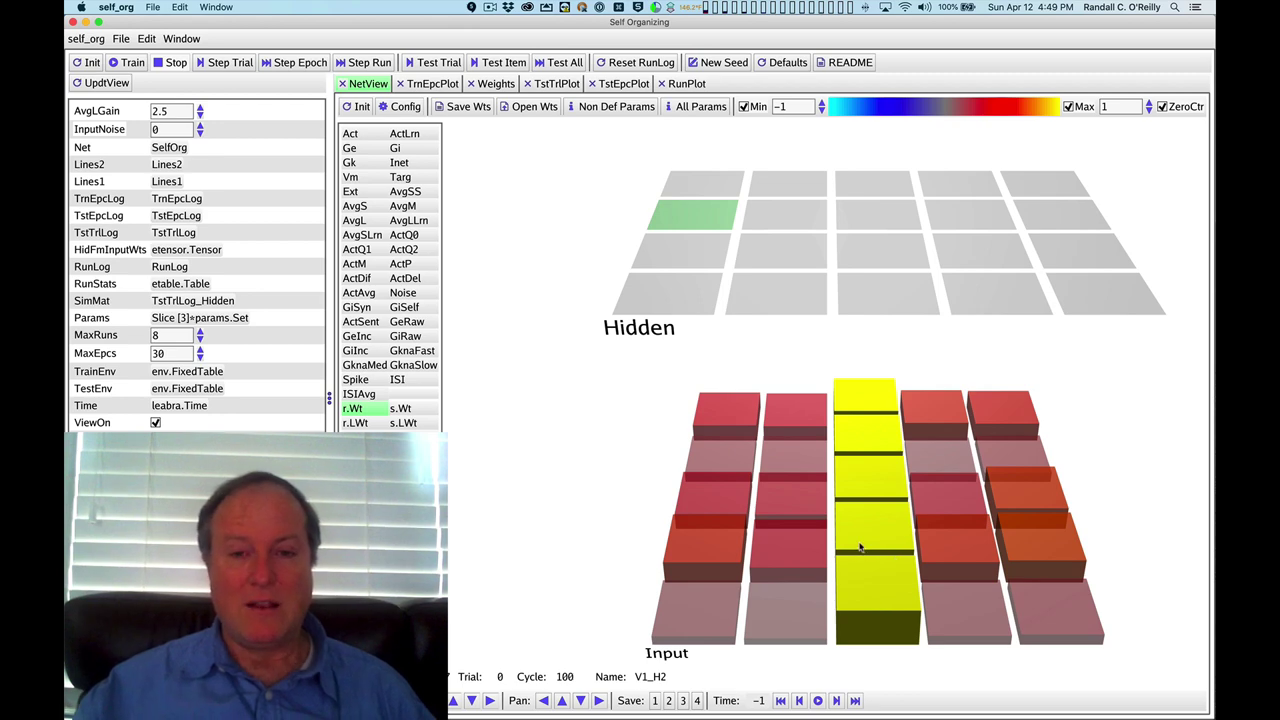
{"action": "mouse_move", "coordinate": [860, 547]}
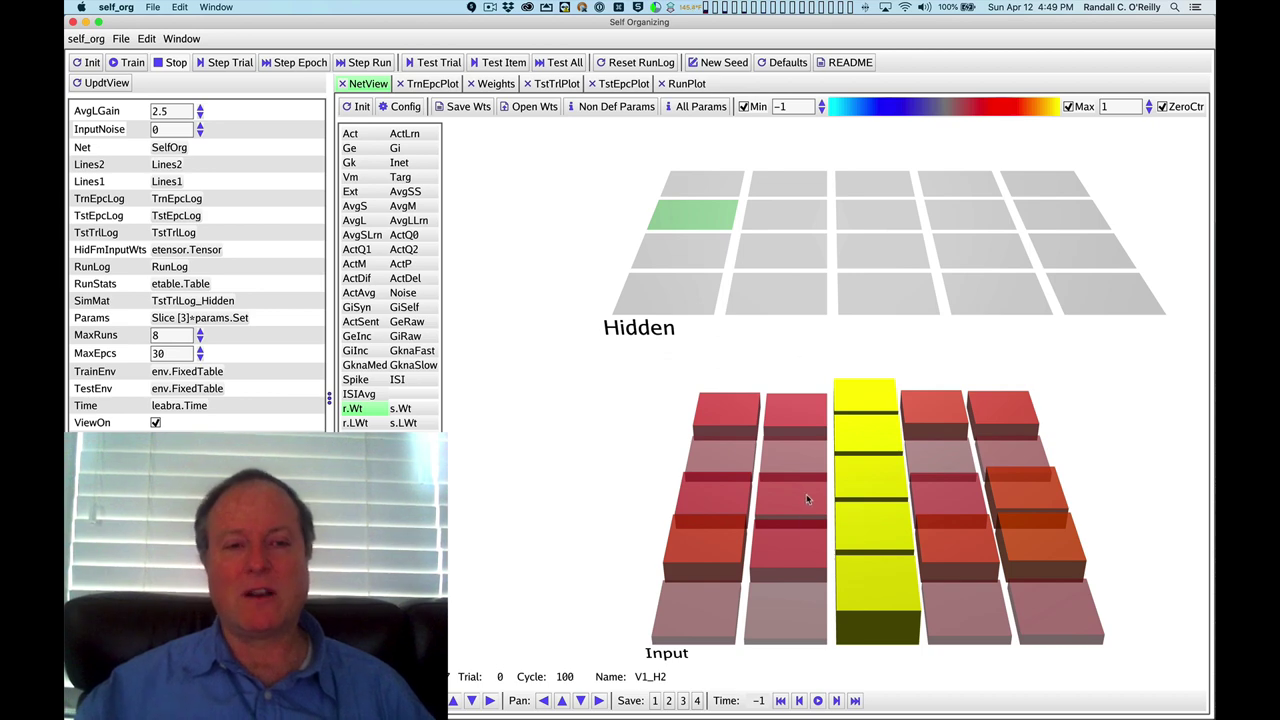
{"action": "mouse_move", "coordinate": [807, 497]}
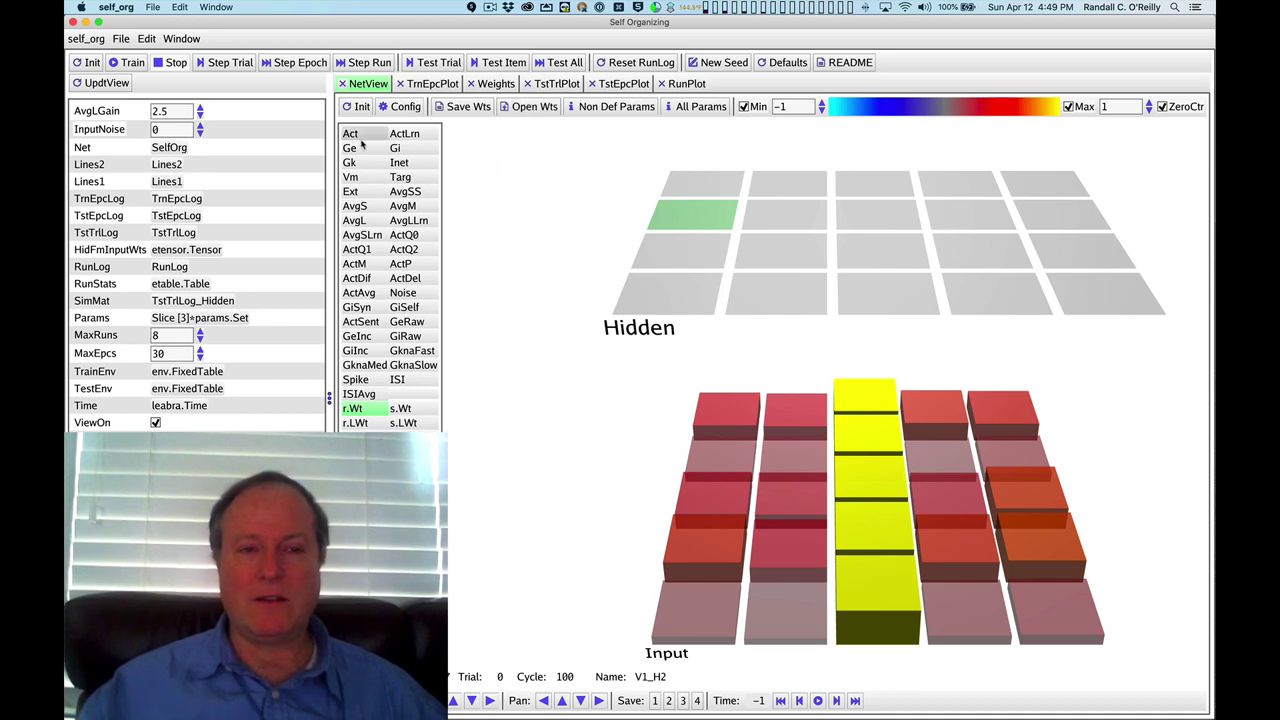
View the Weights grid of all Hidden units, glancing back at NetView in between
{"action": "left_click", "coordinate": [495, 84]}
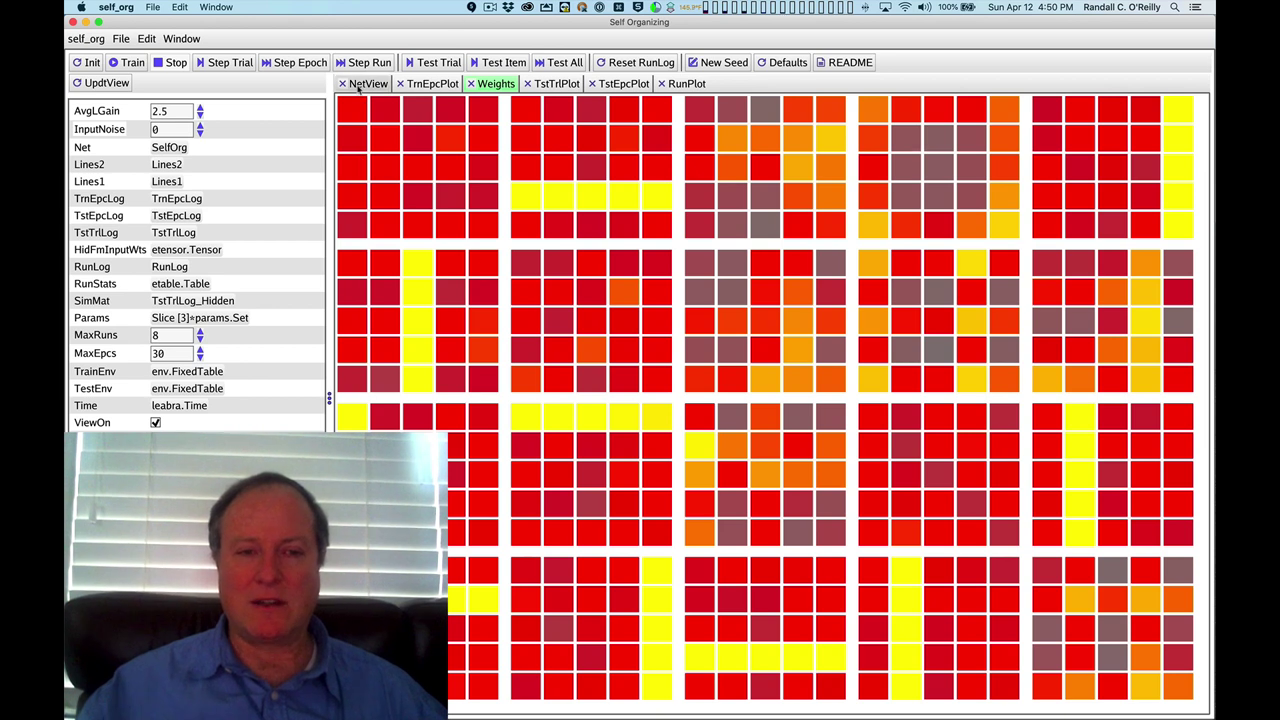
{"action": "left_click", "coordinate": [360, 85]}
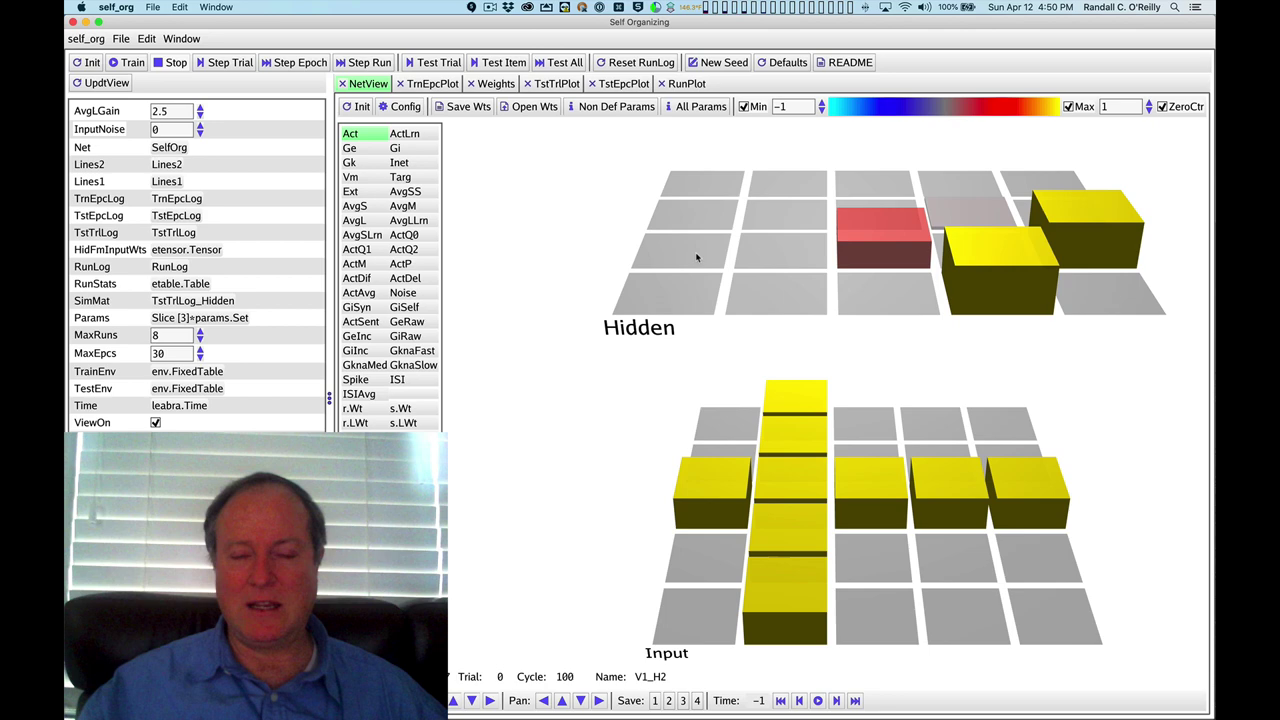
{"action": "left_click", "coordinate": [495, 84]}
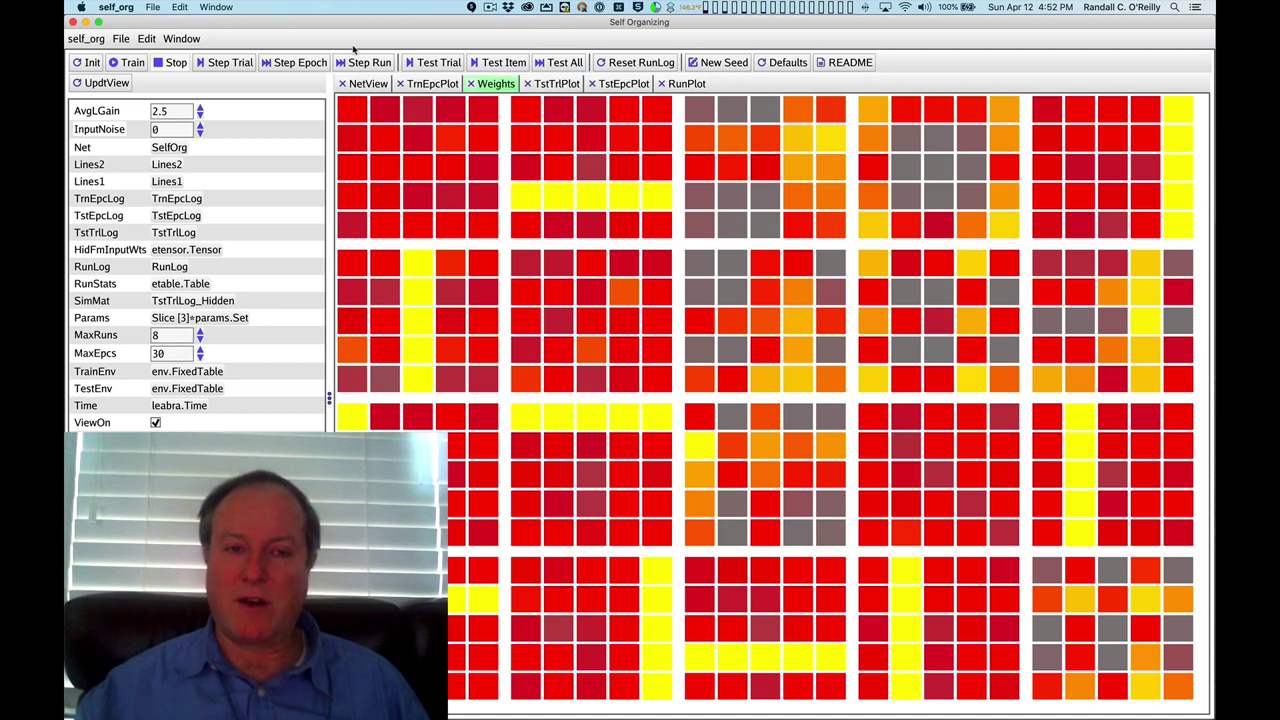
Run nine more complete training runs with Step Run, refreshing the line-shaped weight grid each time
{"action": "left_click", "coordinate": [355, 63]}
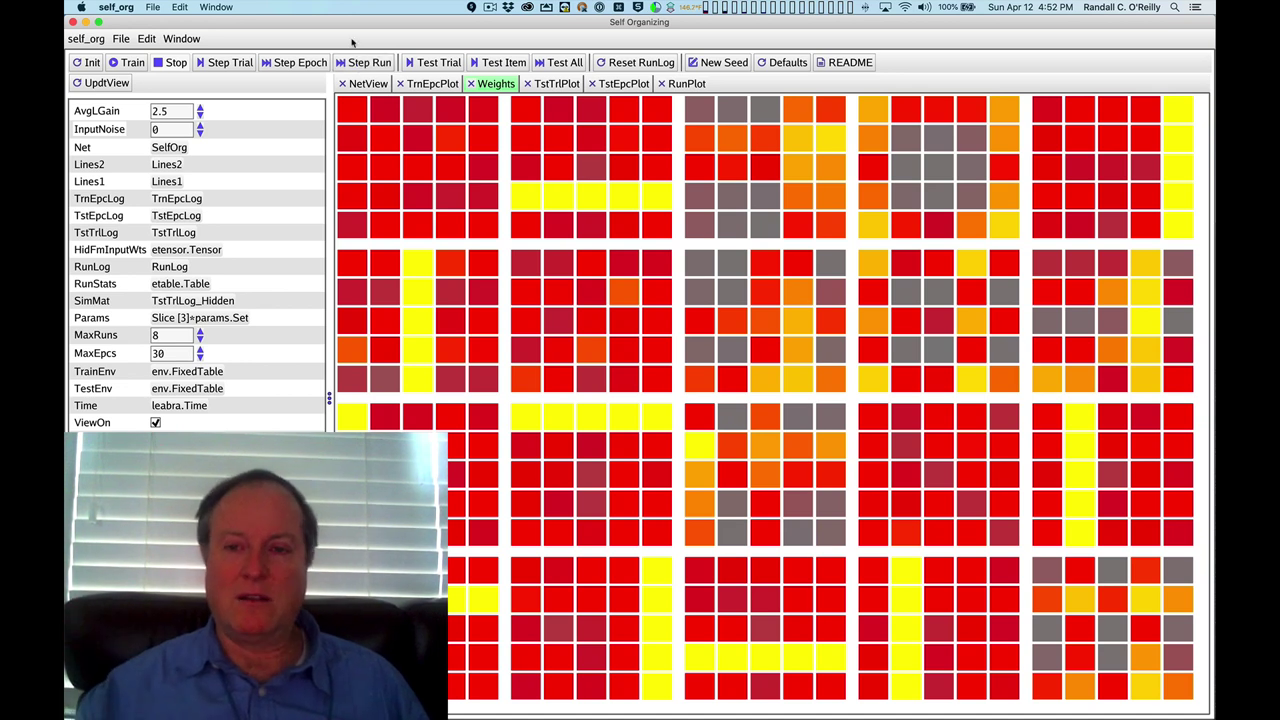
{"action": "left_click", "coordinate": [363, 62]}
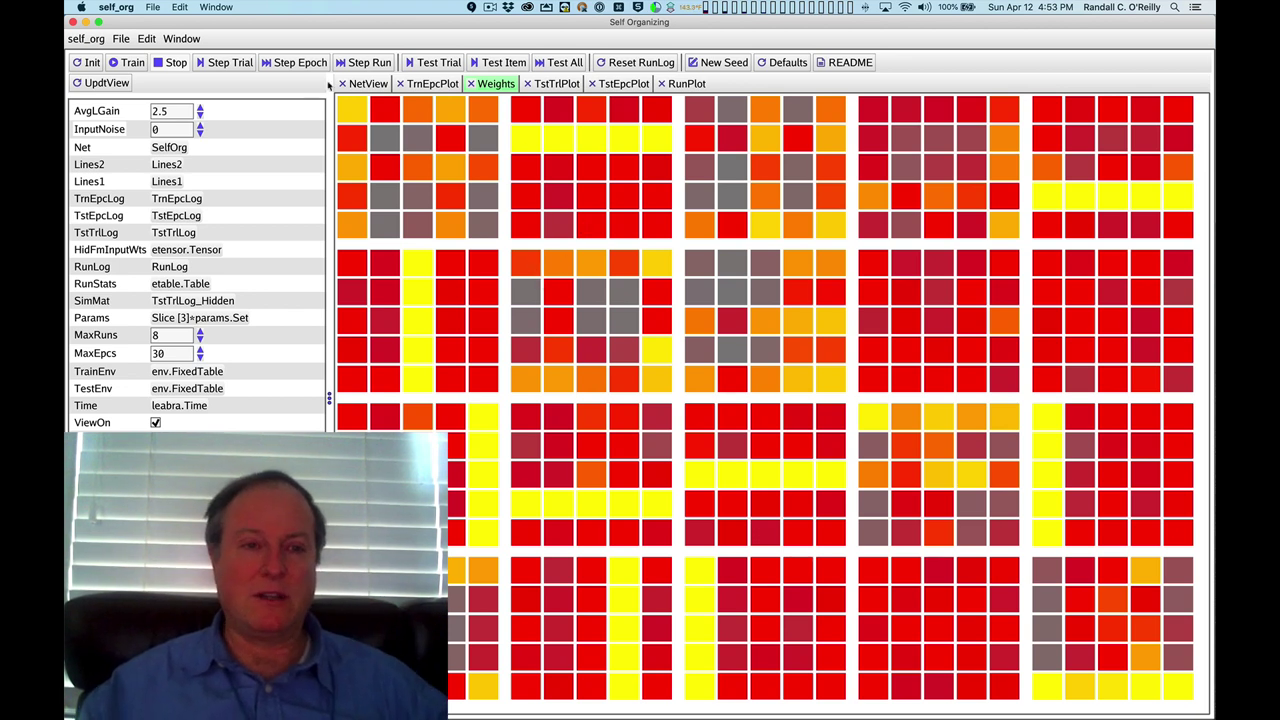
{"action": "left_click", "coordinate": [369, 63]}
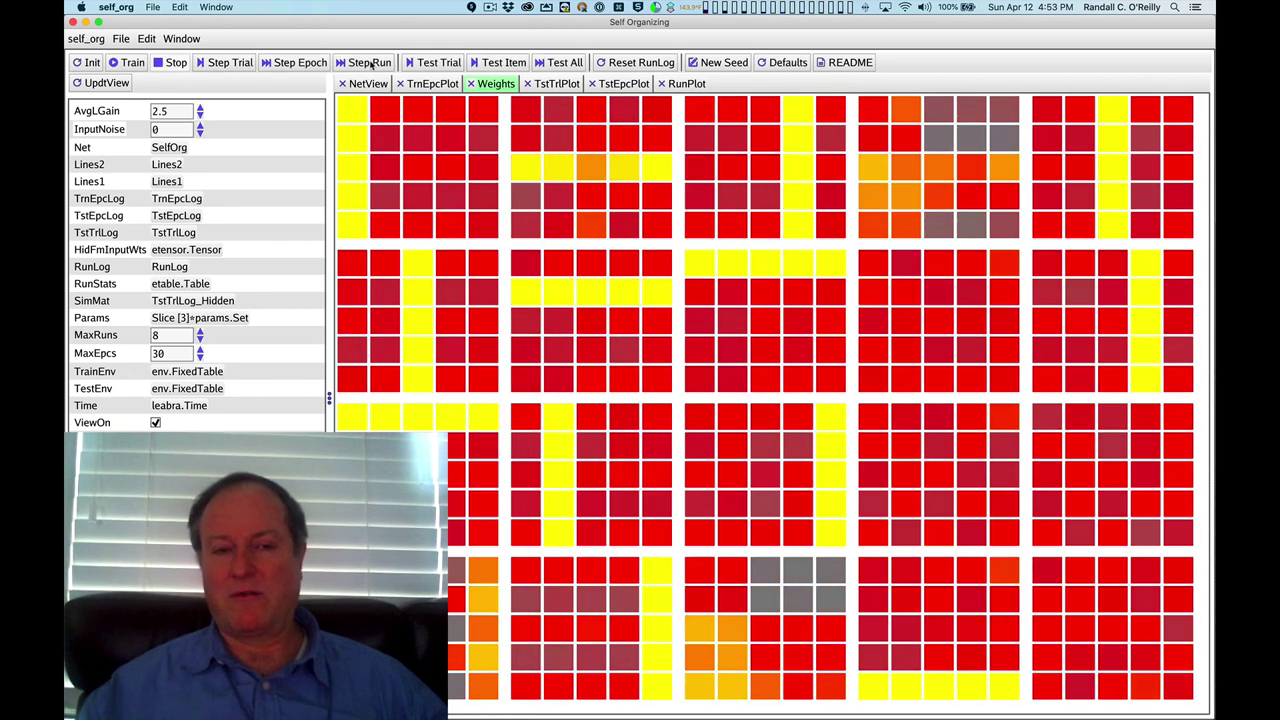
{"action": "left_click", "coordinate": [369, 63]}
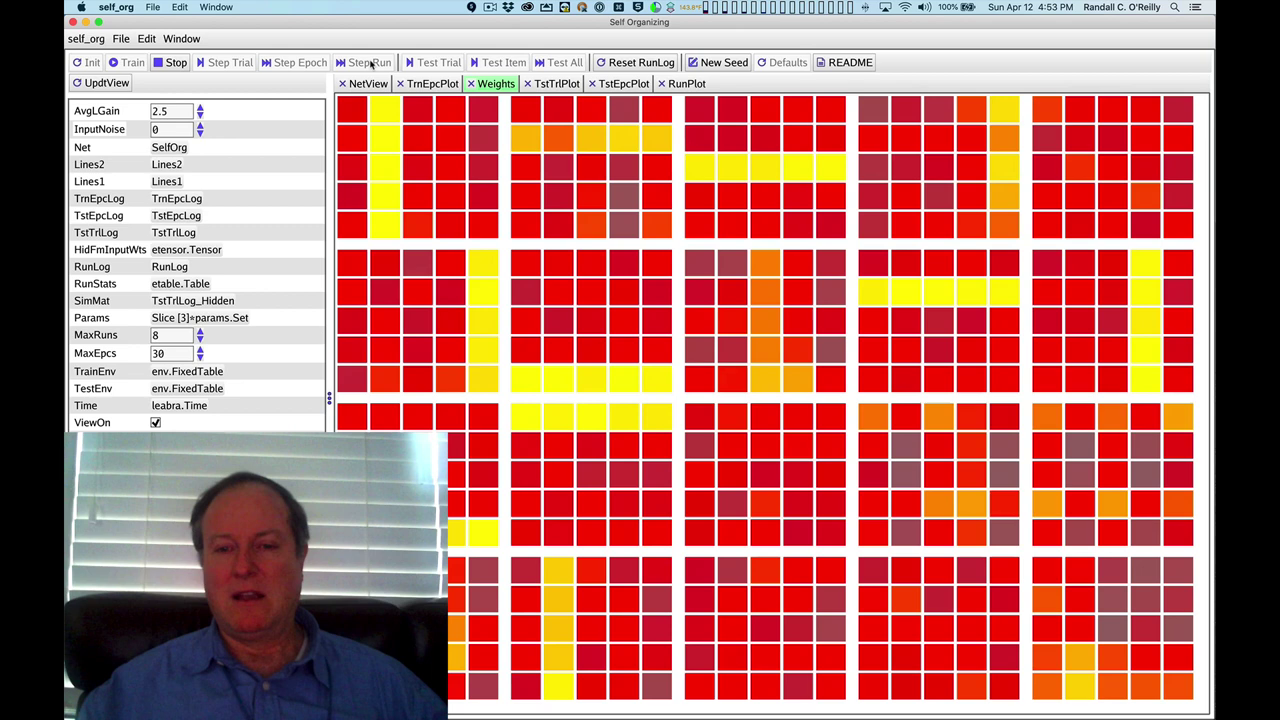
{"action": "left_click", "coordinate": [369, 63]}
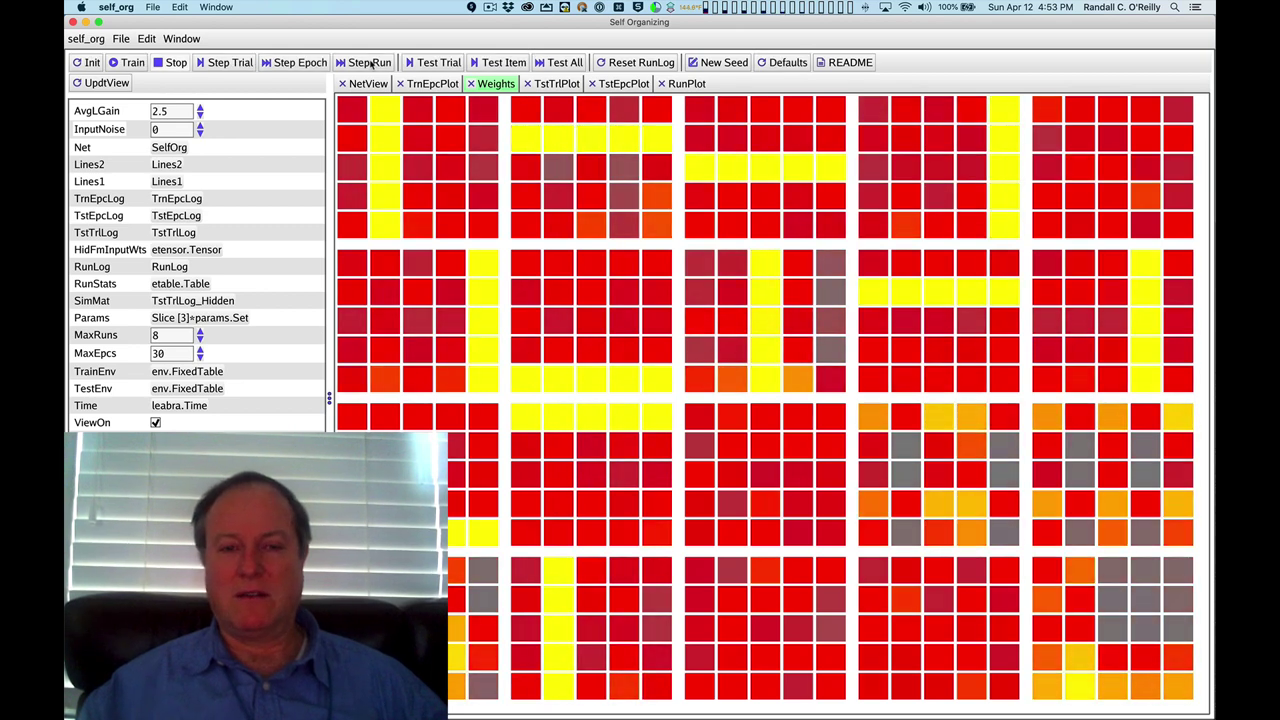
{"action": "left_click", "coordinate": [369, 63]}
{"action": "left_click", "coordinate": [369, 63]}
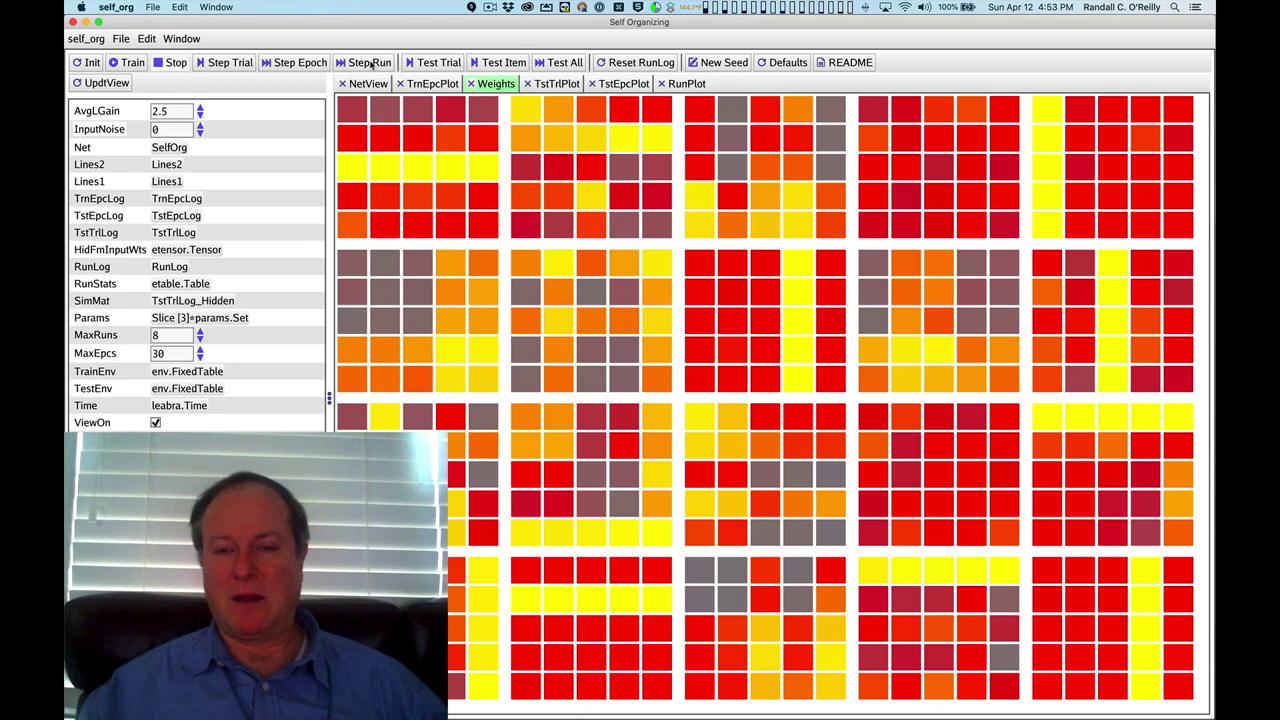
{"action": "left_click", "coordinate": [369, 63]}
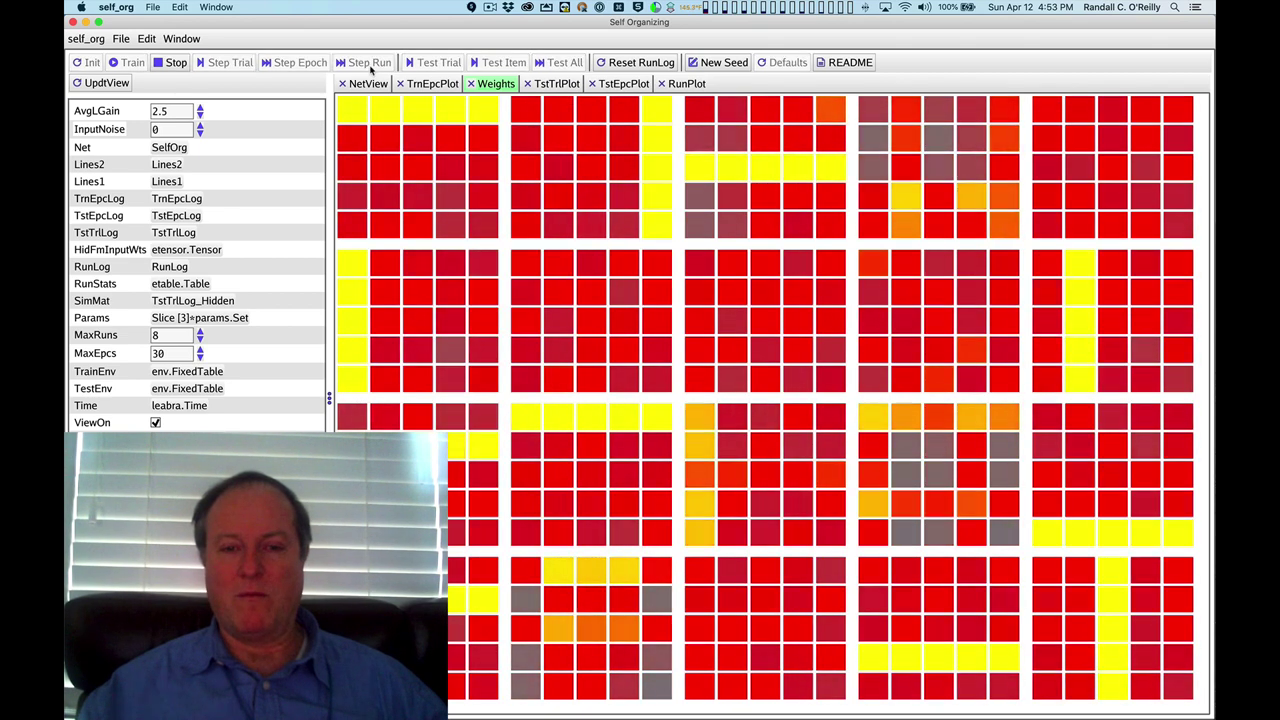
{"action": "left_click", "coordinate": [370, 66]}
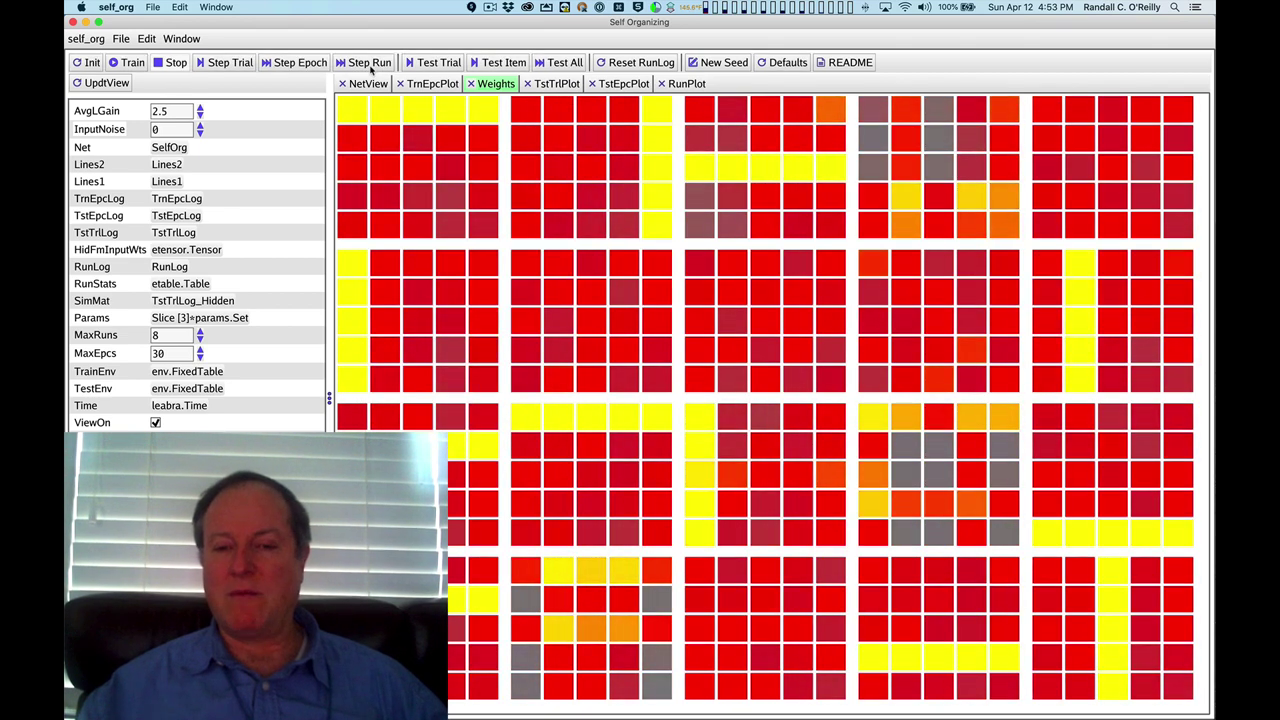
Reinitialize and retrain while watching TrnEpcPlot, check UniqPats in RunPlot, then return to NetView
{"action": "left_click", "coordinate": [430, 84]}
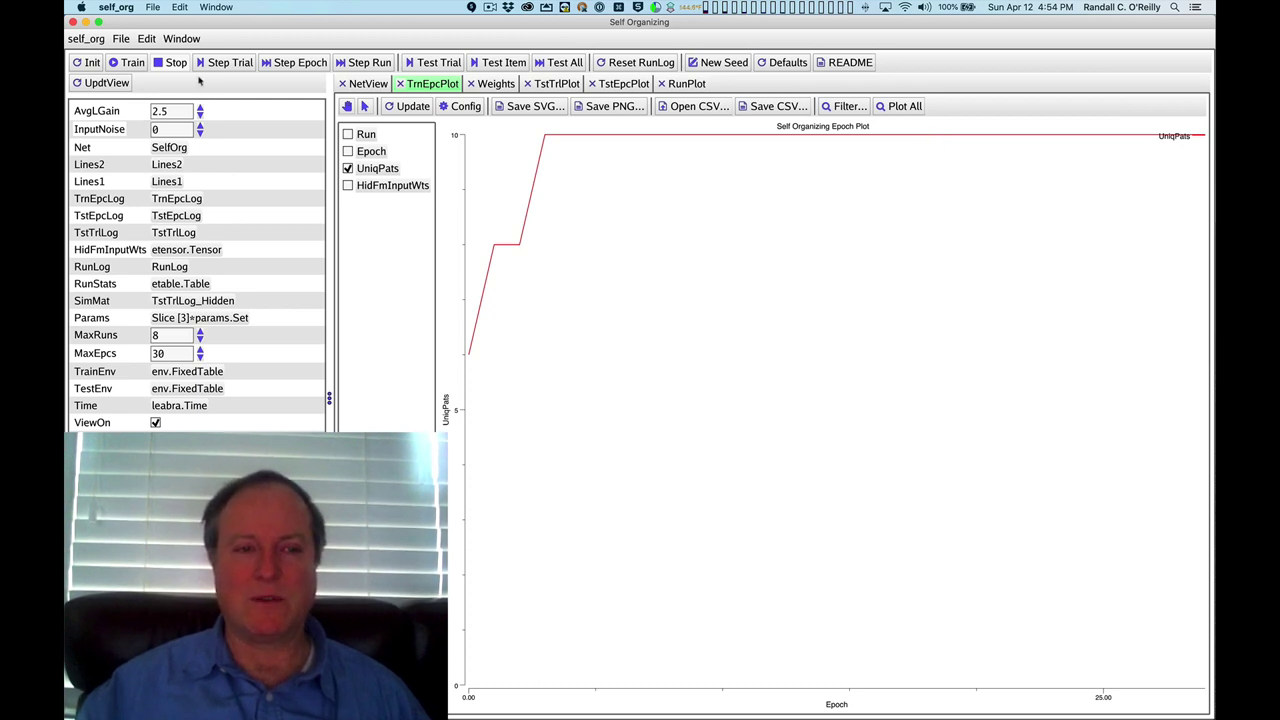
{"action": "left_click", "coordinate": [88, 62]}
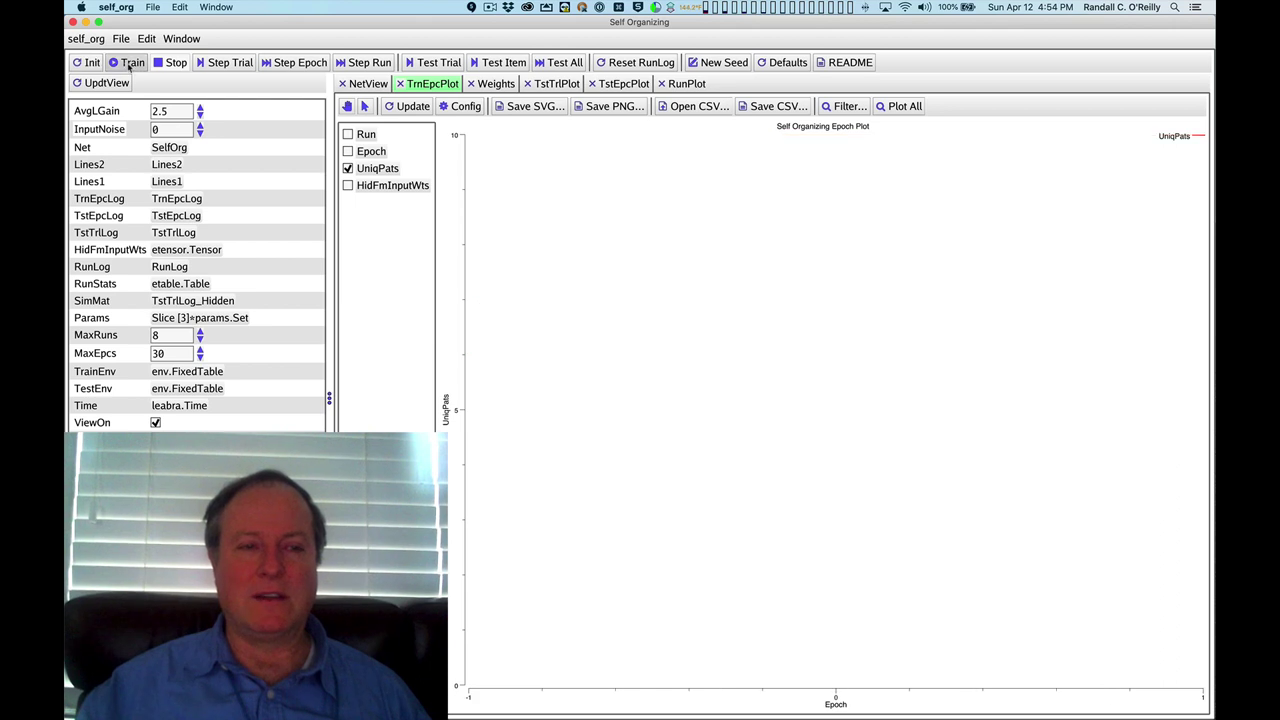
{"action": "left_click", "coordinate": [128, 63]}
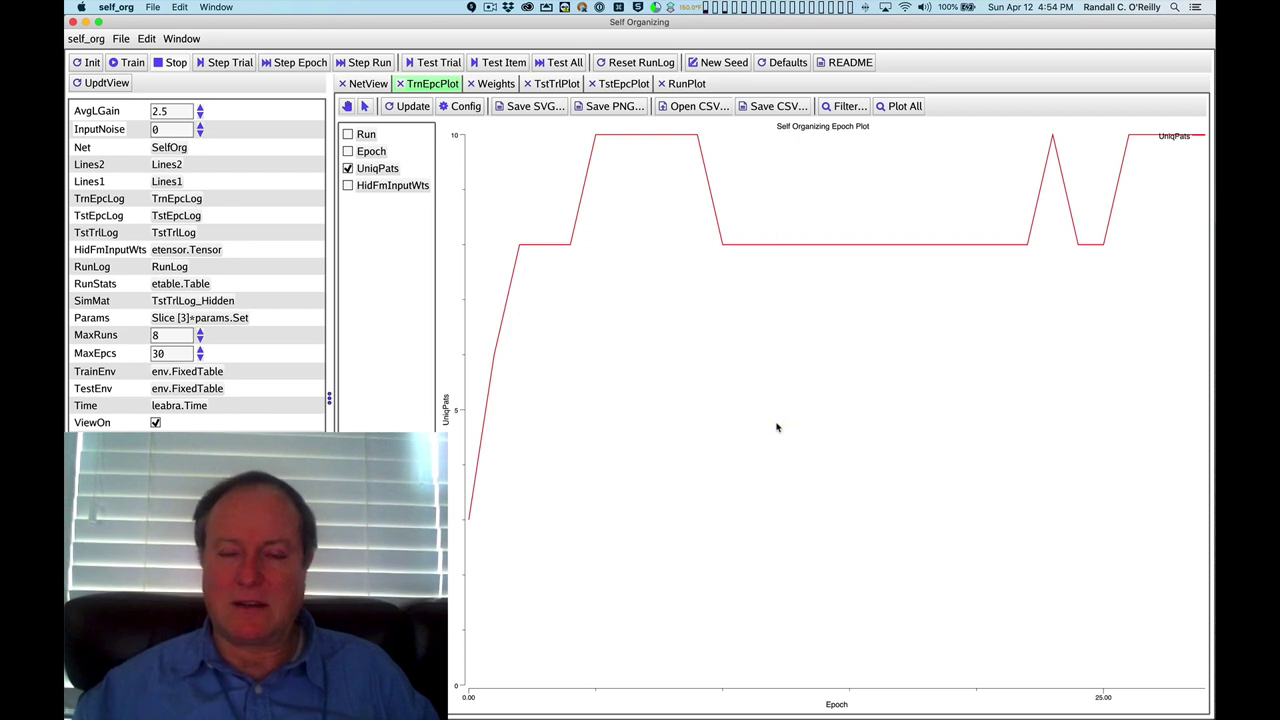
{"action": "left_click", "coordinate": [684, 84]}
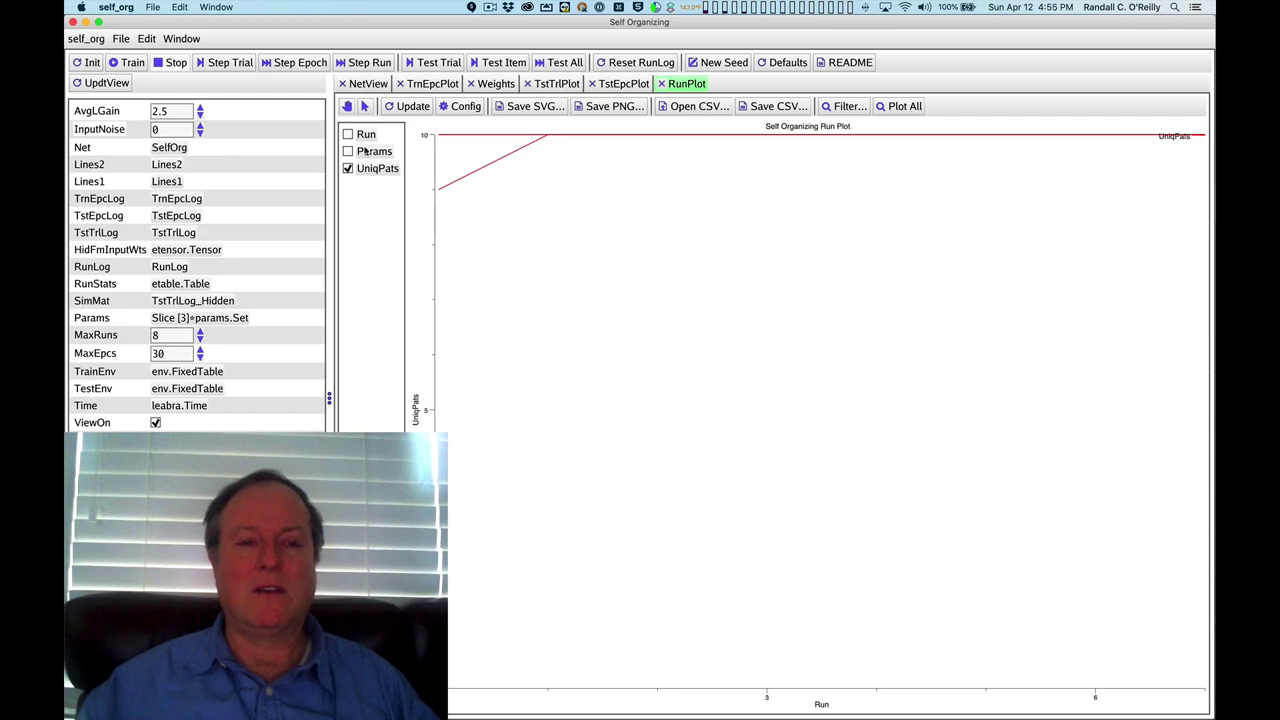
{"action": "left_click", "coordinate": [368, 84]}
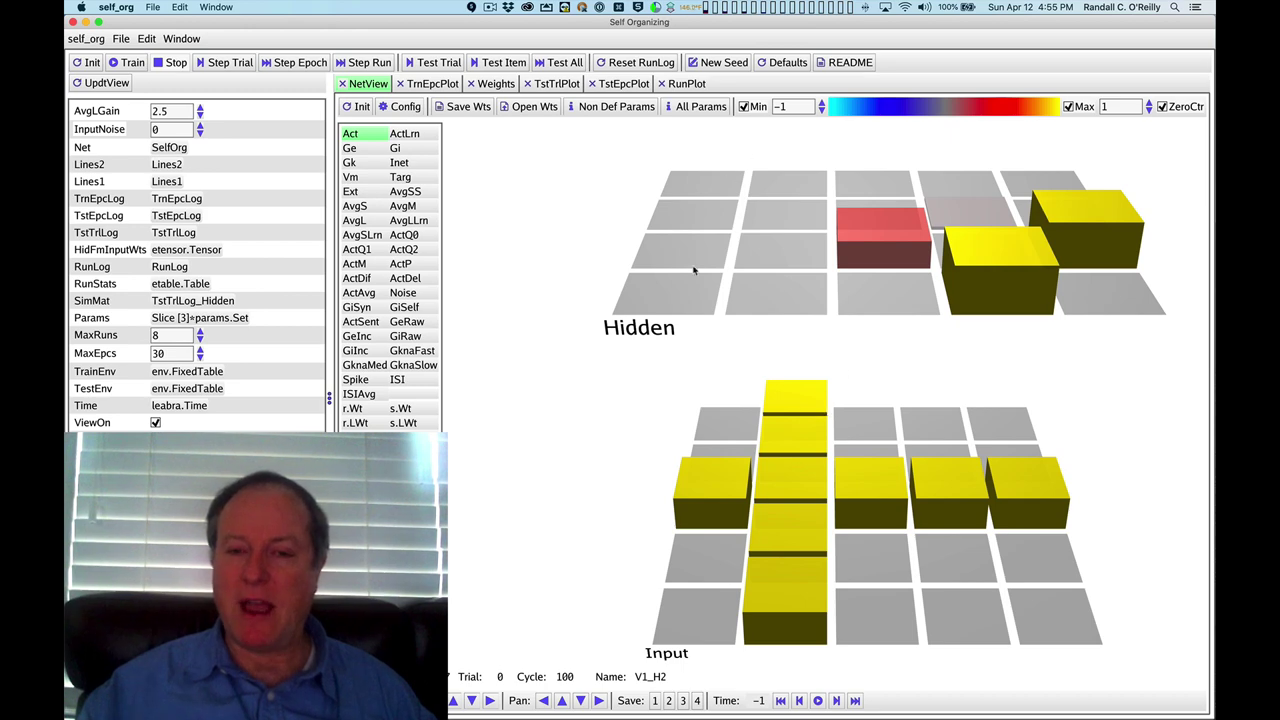
Close the self_org simulation and launch the v1rf 'V1 Receptive Fields' model
{"action": "mouse_move", "coordinate": [770, 366]}
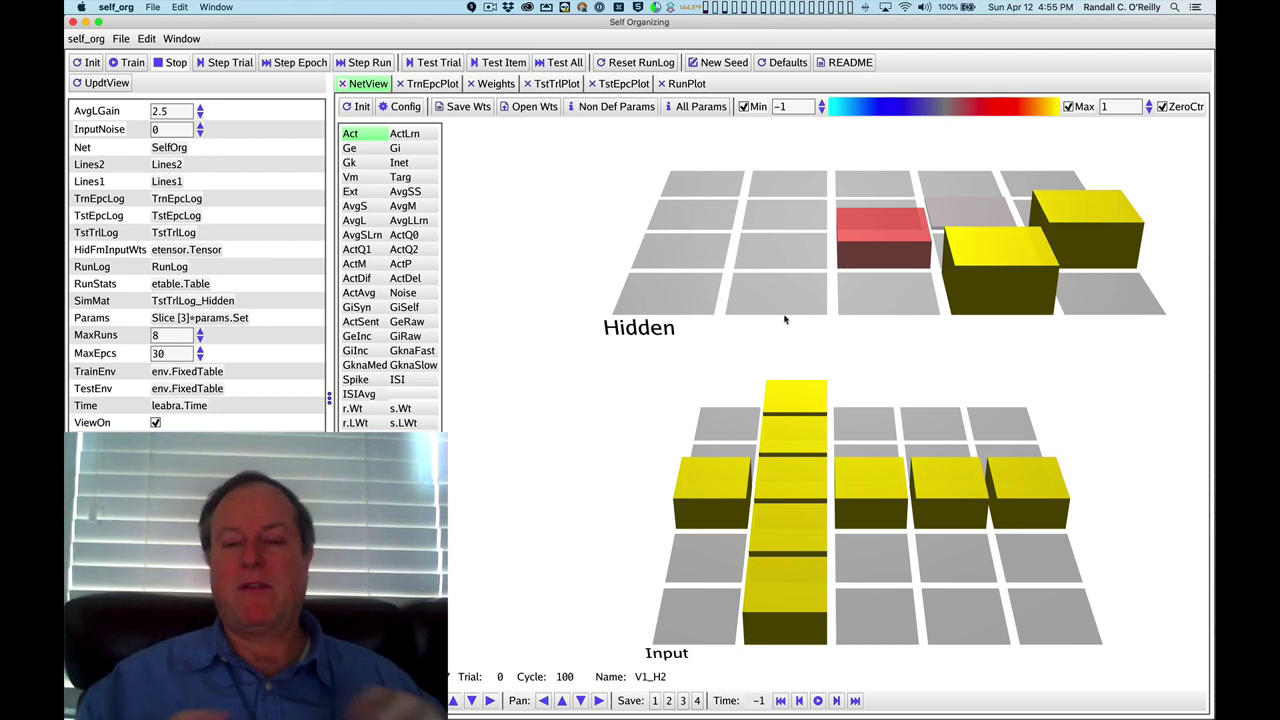
{"action": "mouse_move", "coordinate": [785, 319]}
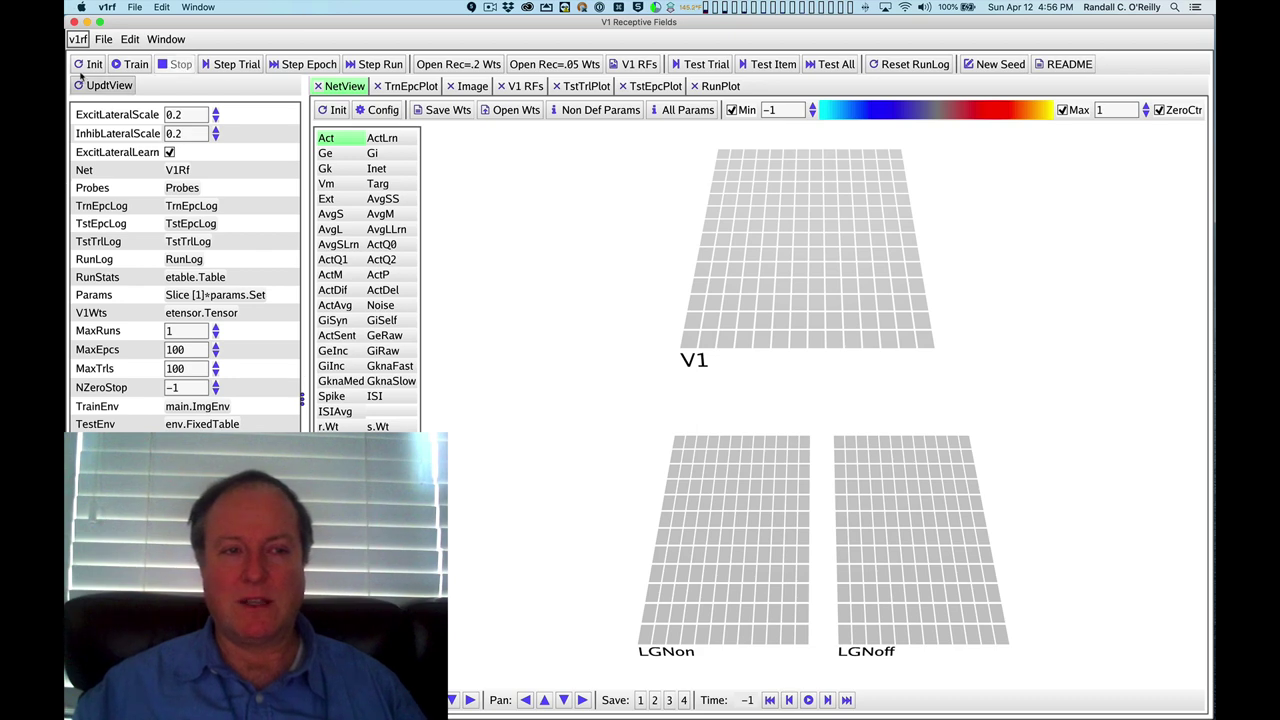
Reinitialize the v1rf network, train briefly on natural images, then stop
{"action": "left_click", "coordinate": [90, 64]}
{"action": "left_click", "coordinate": [90, 64]}
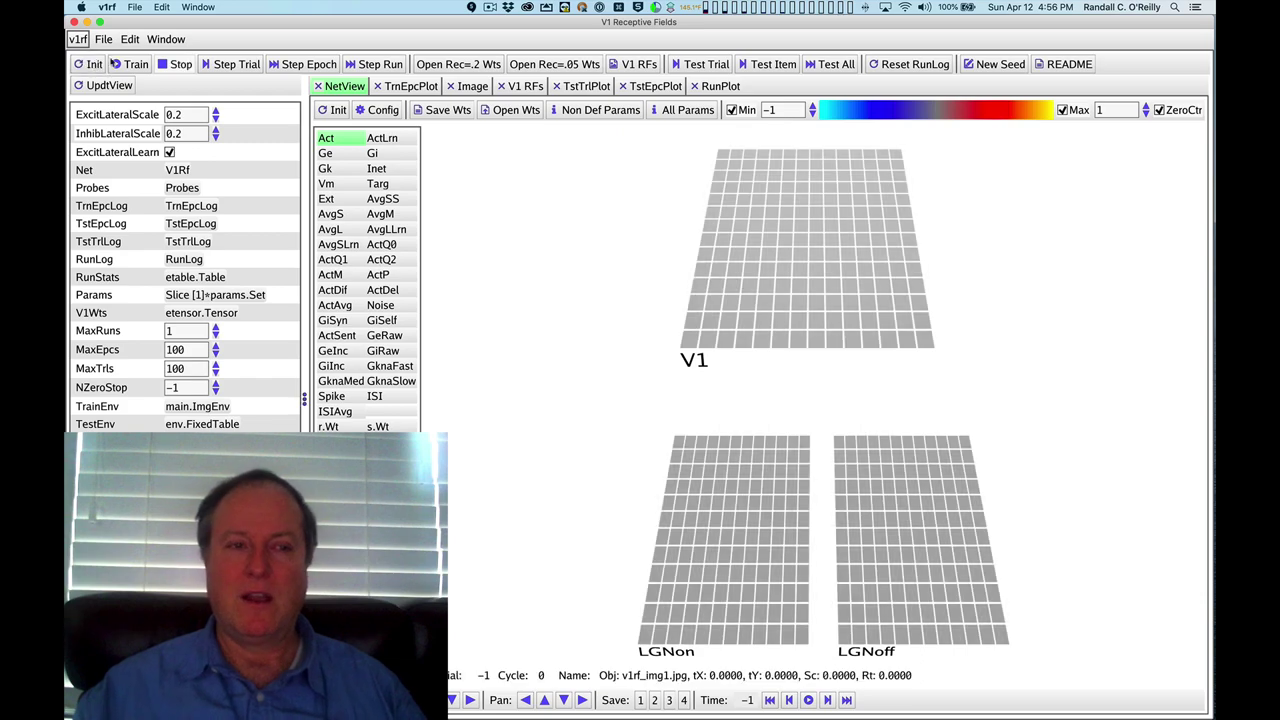
{"action": "left_click", "coordinate": [140, 64]}
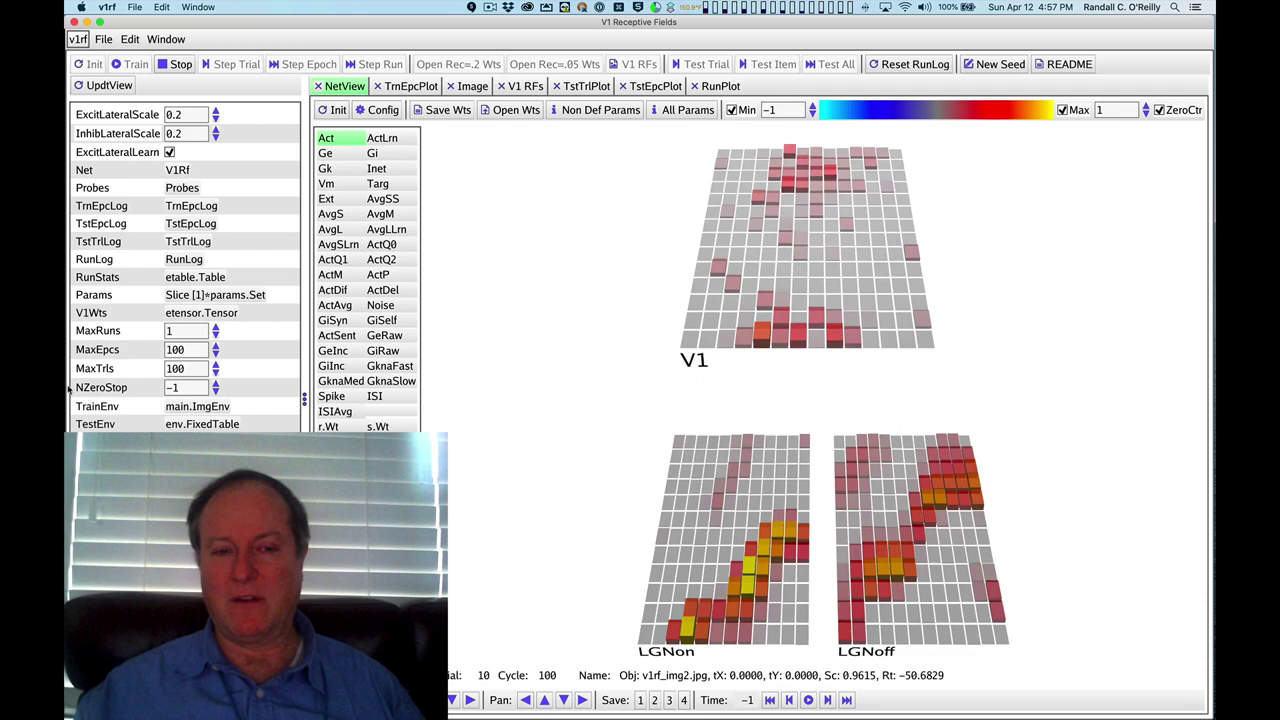
{"action": "left_click", "coordinate": [180, 65]}
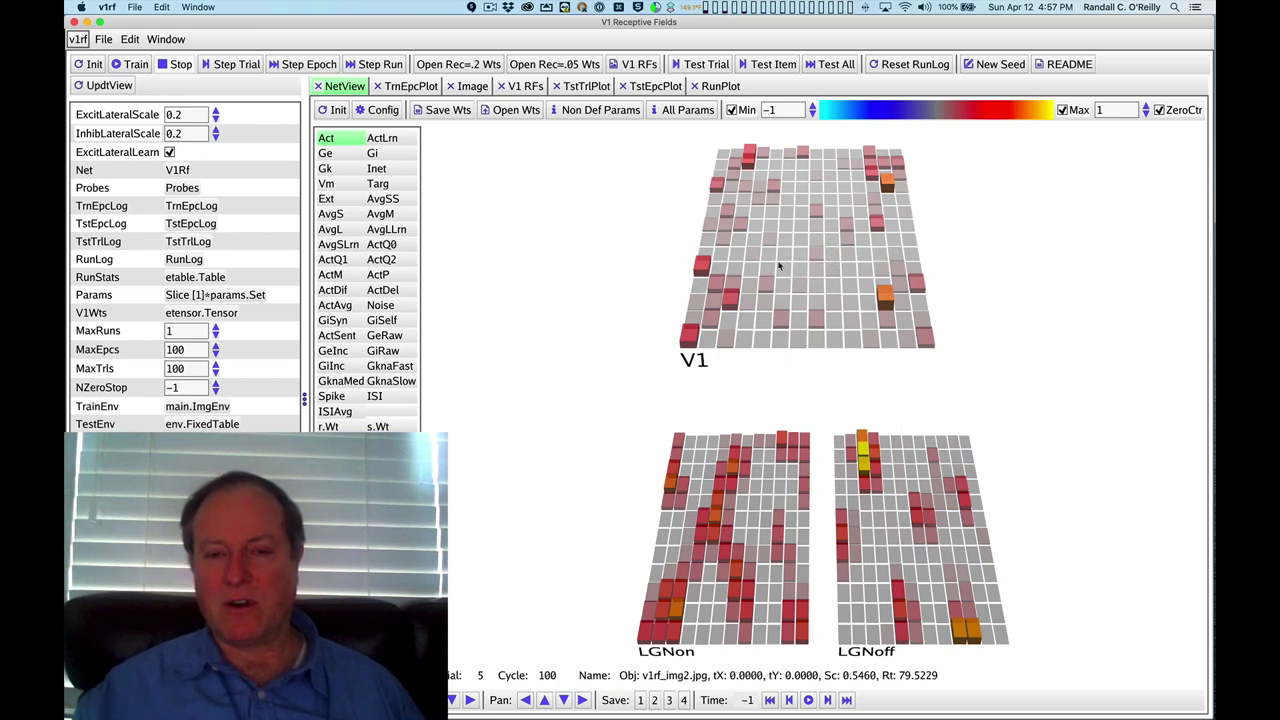
Inspect four V1 units' r.Wt weights from LGNon and LGNoff, then resume training
{"action": "mouse_move", "coordinate": [775, 270]}
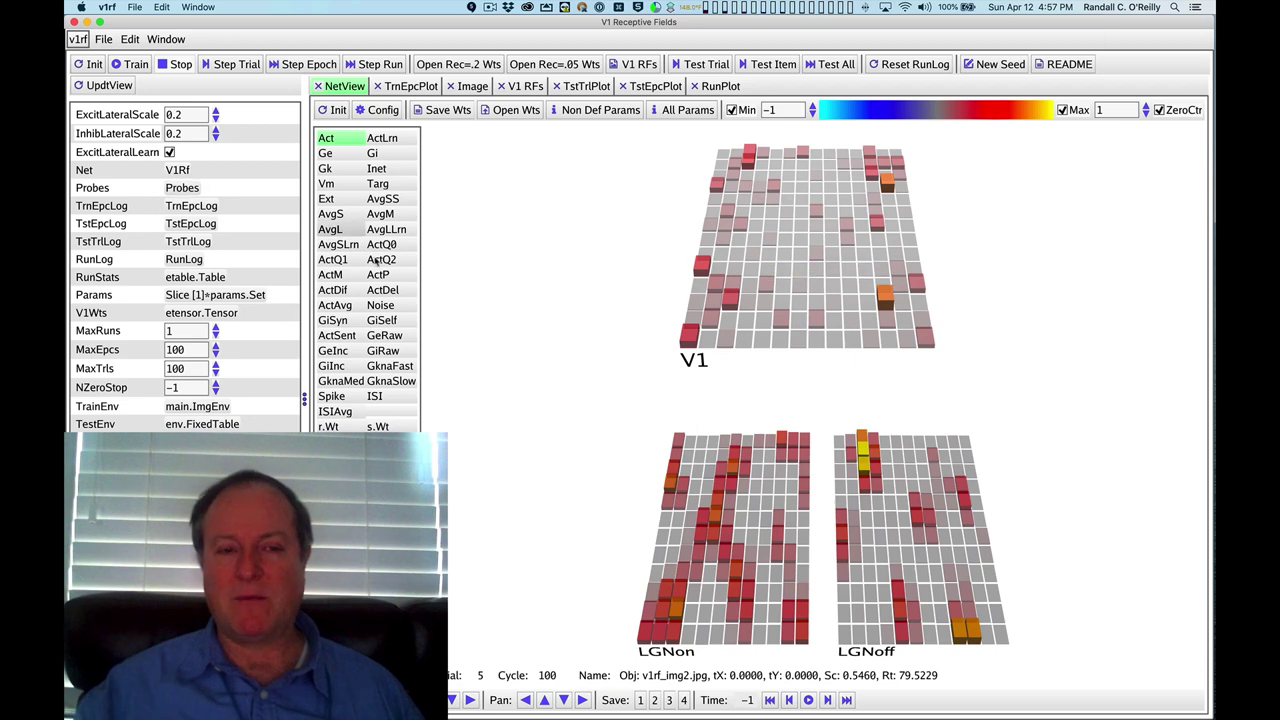
{"action": "left_click", "coordinate": [330, 426]}
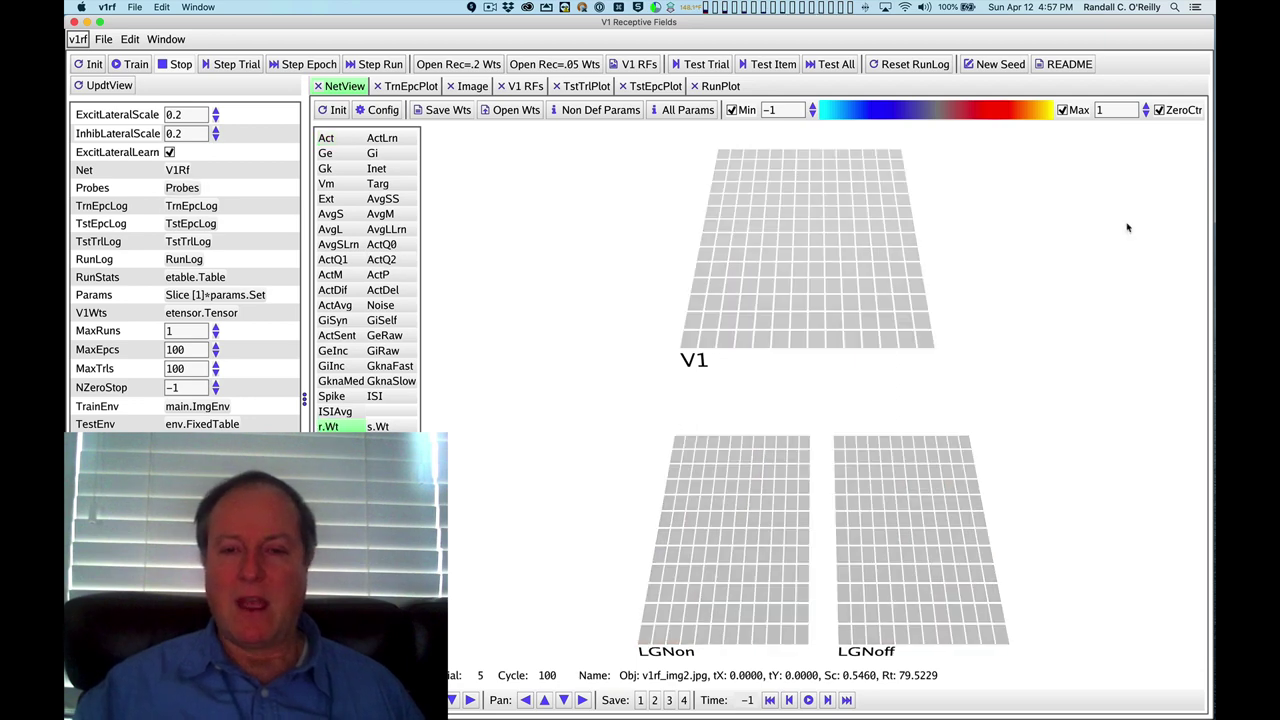
{"action": "left_click", "coordinate": [879, 302]}
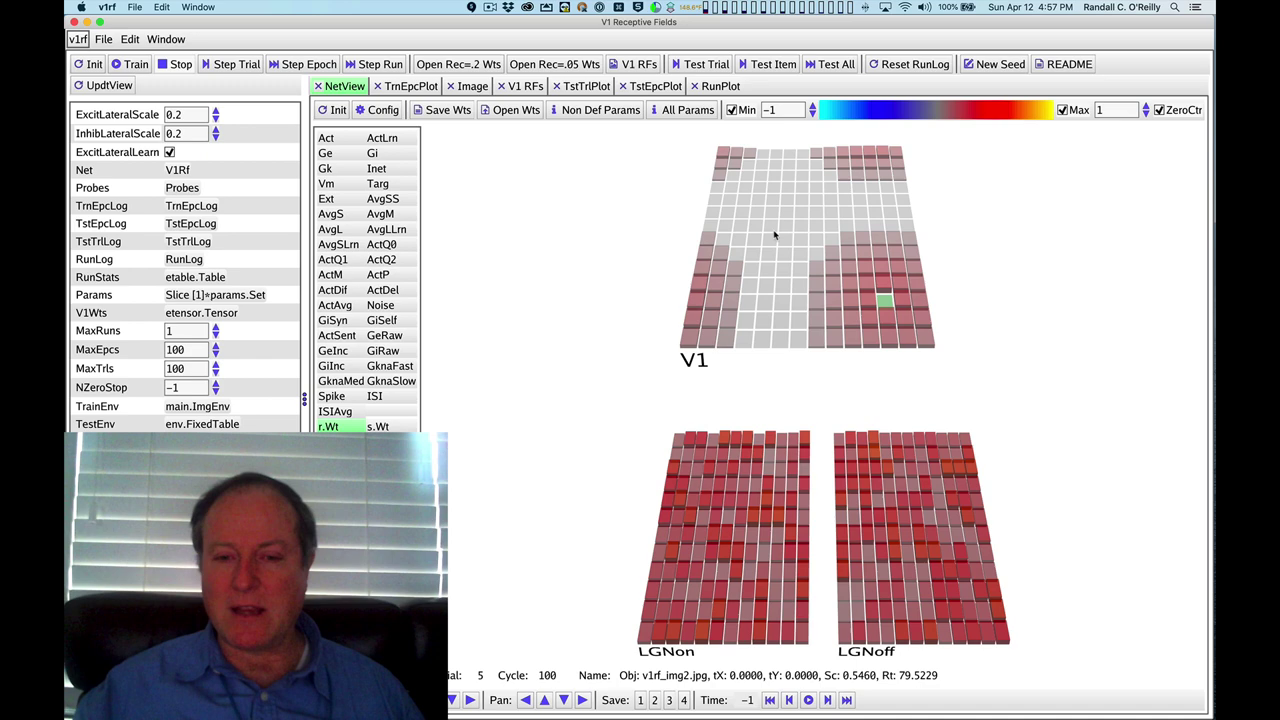
{"action": "left_click", "coordinate": [775, 235]}
{"action": "left_click", "coordinate": [781, 300]}
{"action": "left_click", "coordinate": [848, 268]}
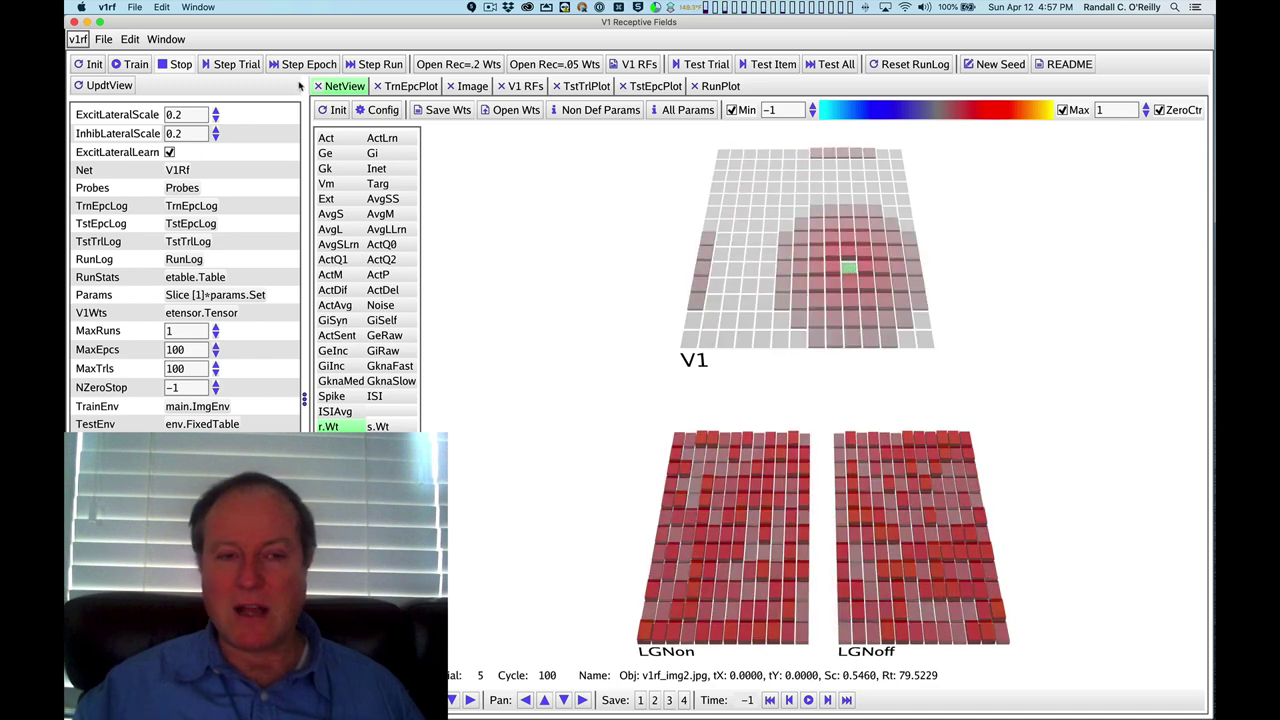
{"action": "left_click", "coordinate": [130, 64]}
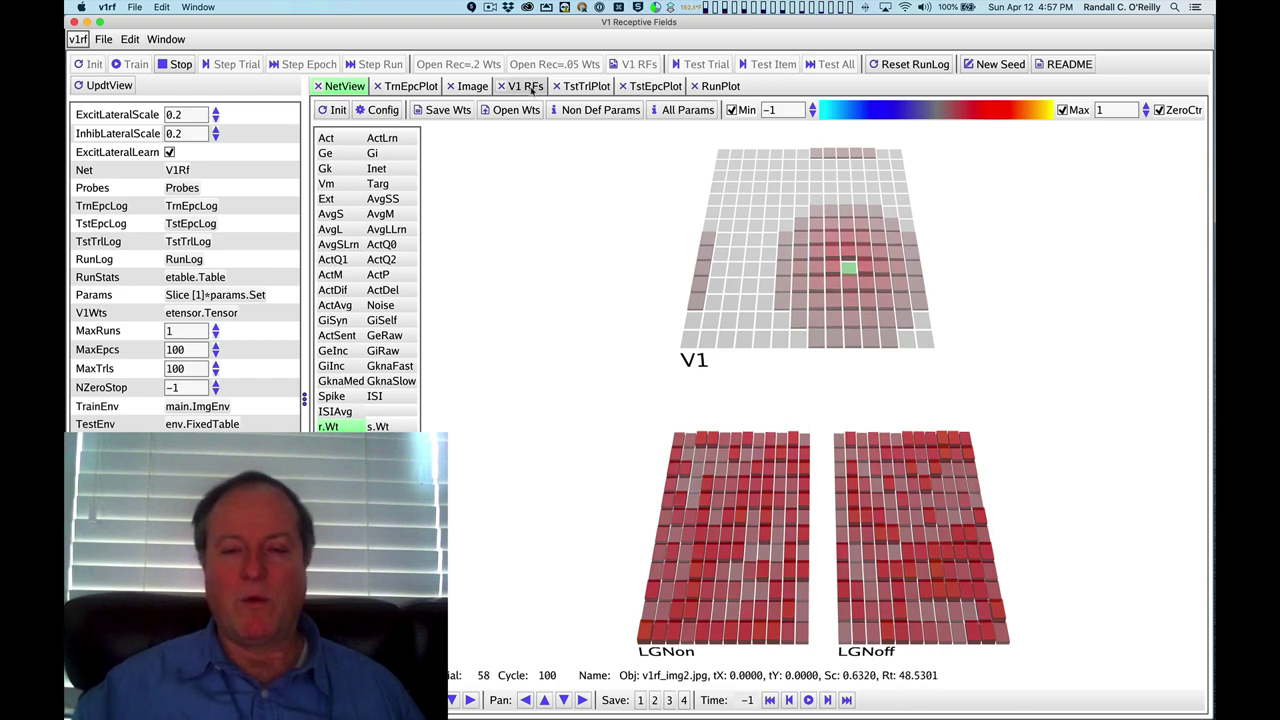
Show the V1 RFs grid and watch the noisy red/blue receptive fields evolve during training
{"action": "left_click", "coordinate": [533, 88]}
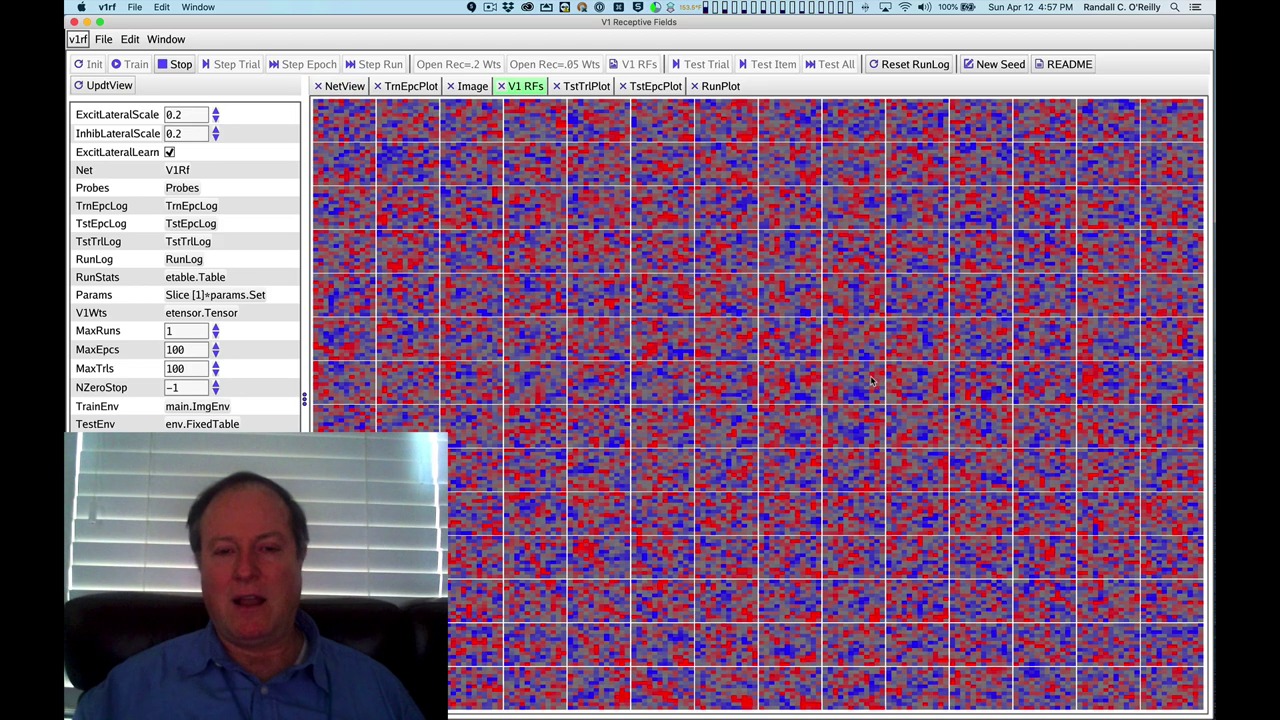